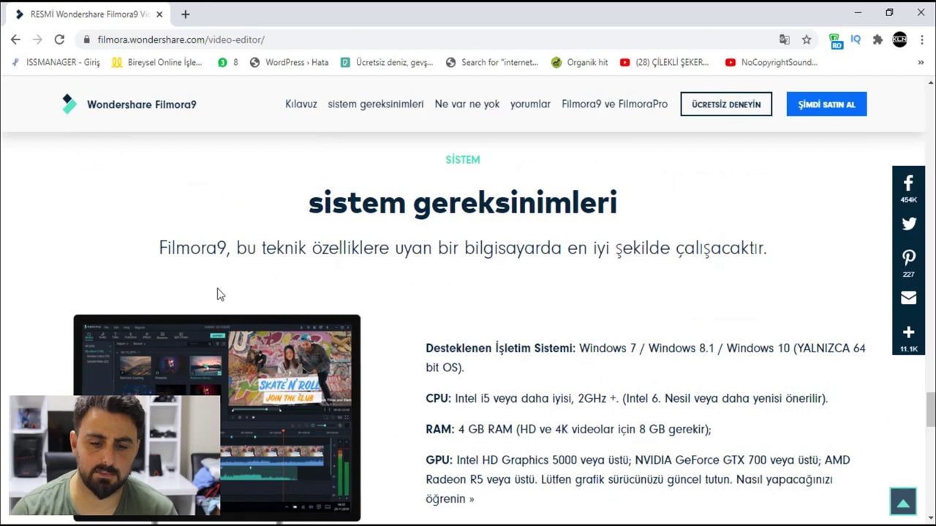
Read the Filmora9 system requirements on the product page and return to the start of the page
scroll(217, 289, down, 2)
scroll(217, 289, up, 2)
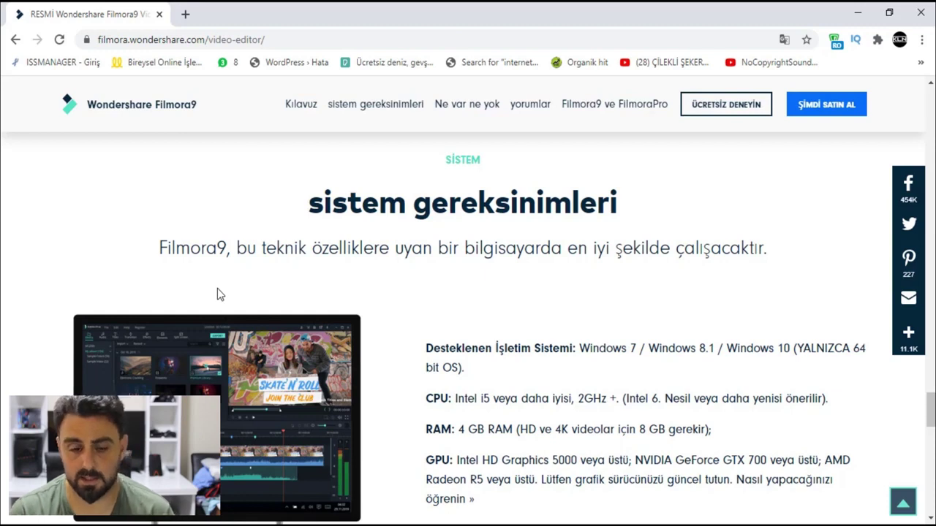
scroll(217, 288, down, 1)
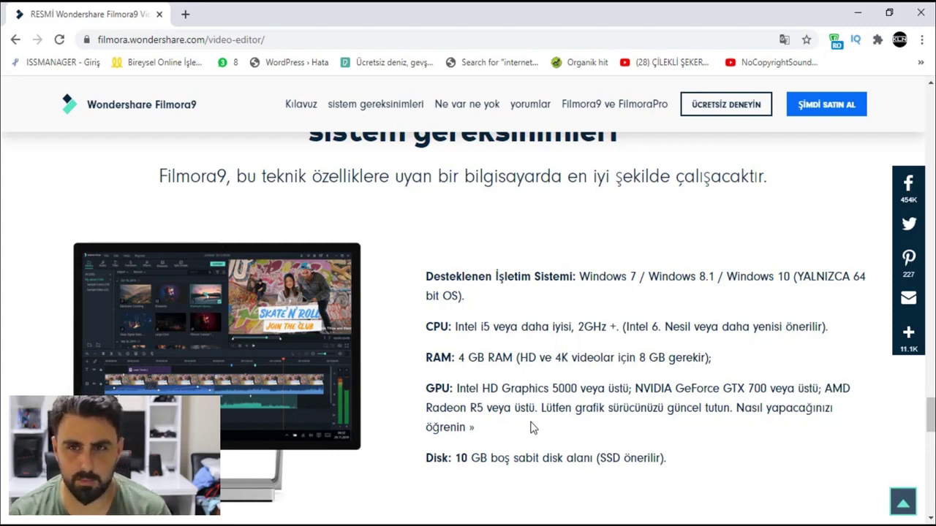
scroll(431, 278, up, 15)
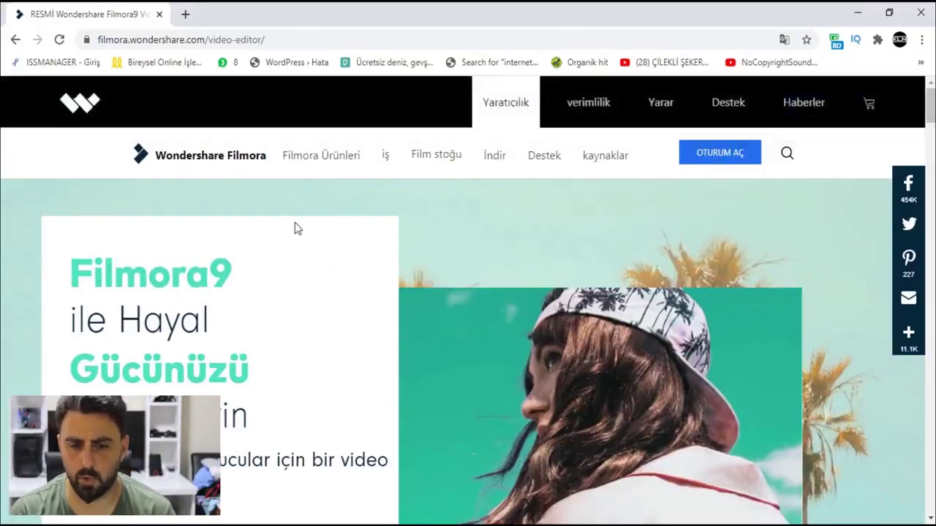
click(318, 164)
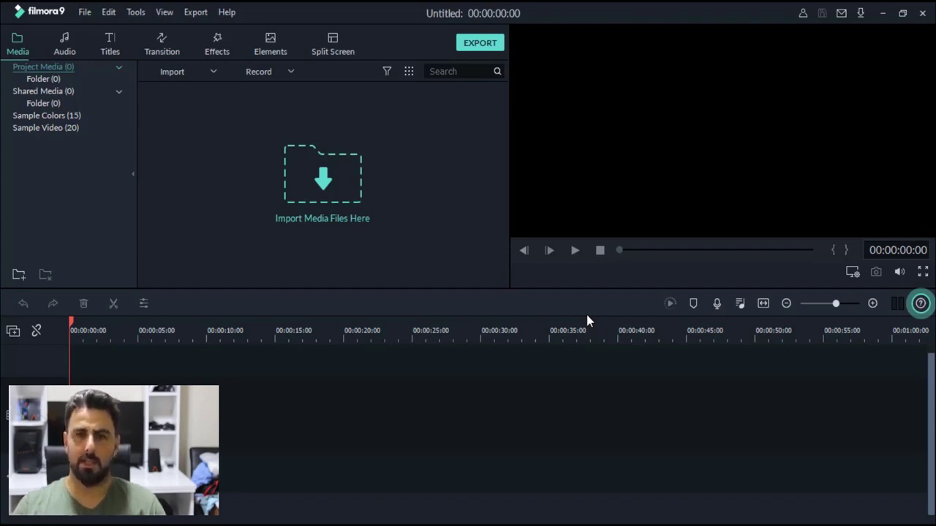
Examine the media file browser and the Import a Media Folder option, closing each dialog without importing anything
click(330, 159)
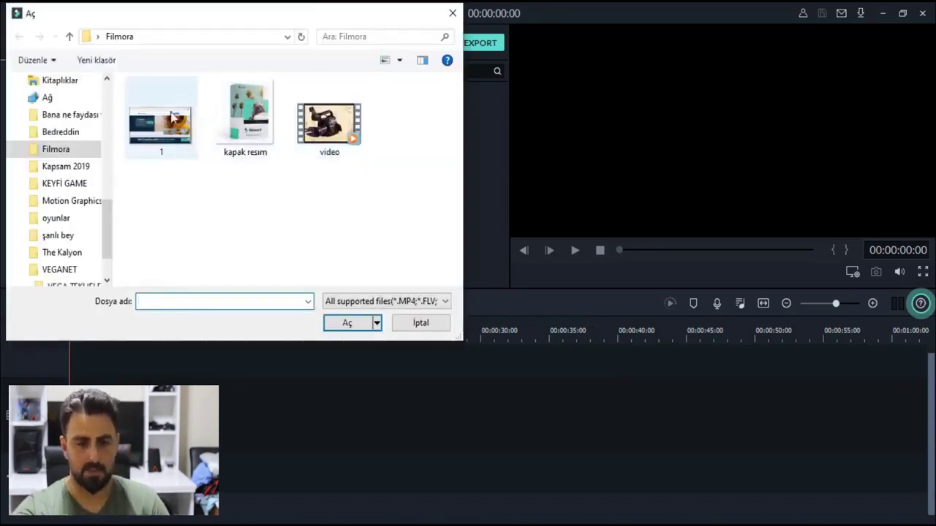
click(404, 325)
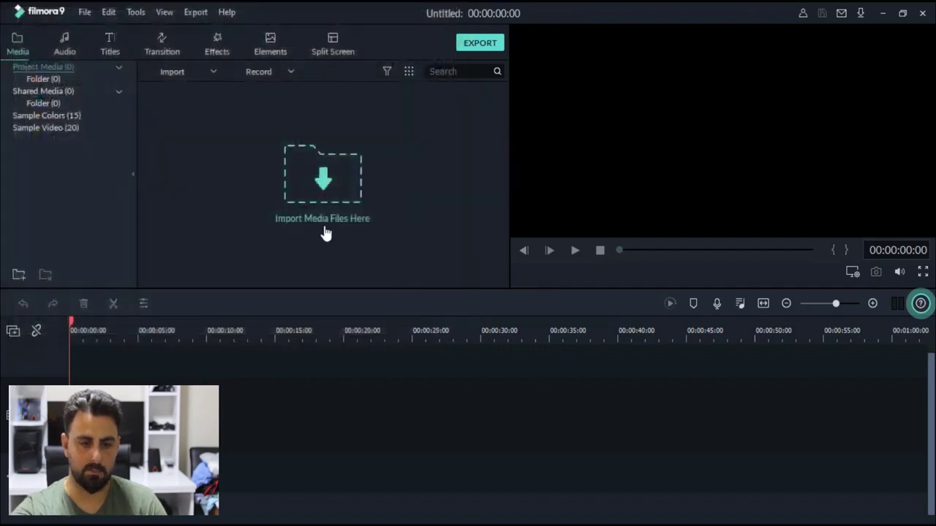
click(217, 71)
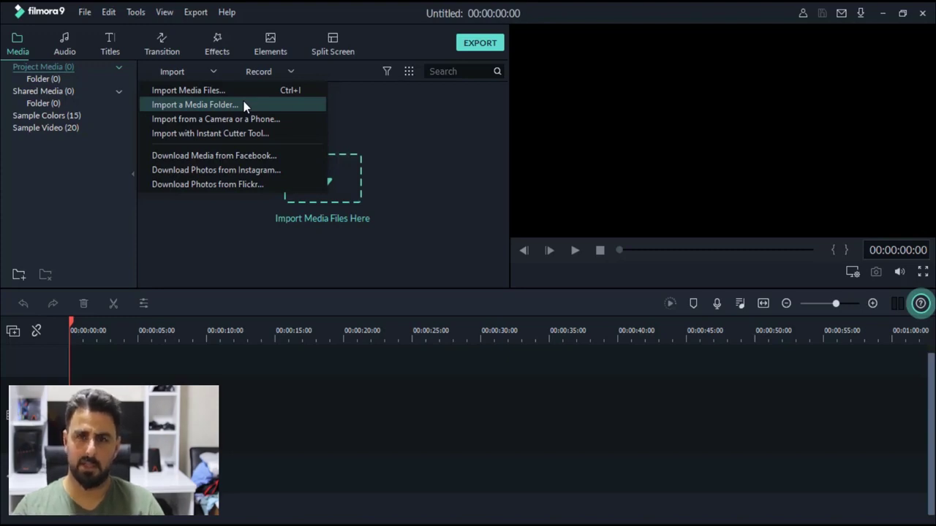
click(243, 103)
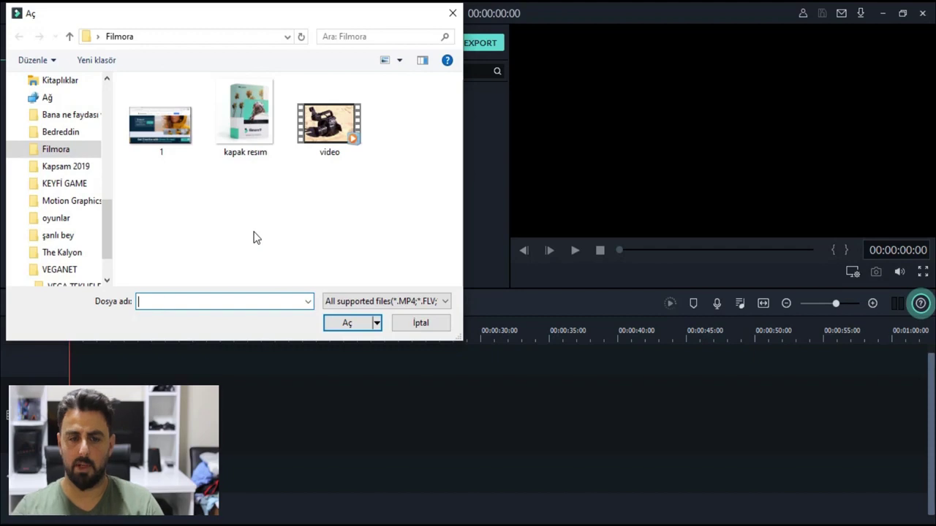
click(431, 322)
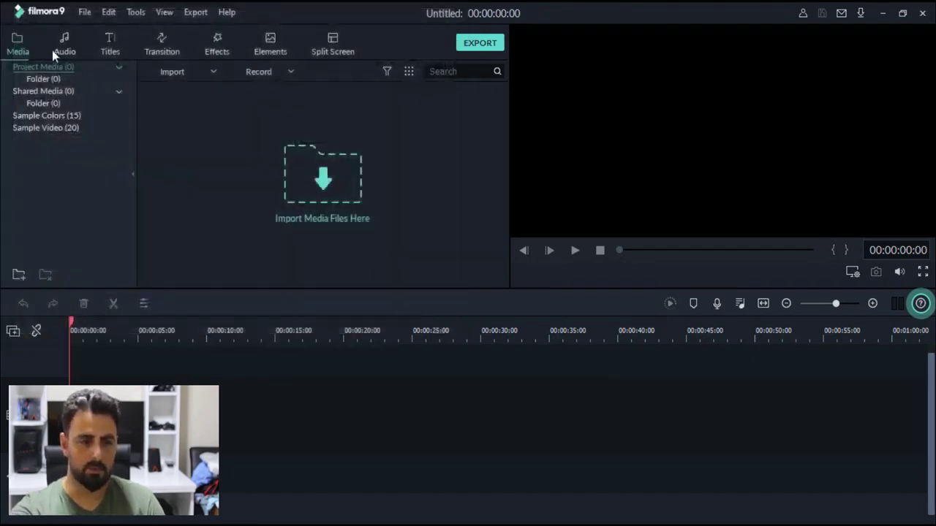
Preview the Garret Bevins - Infinite track from the audio library with the system volume at 97, and pause it
click(56, 49)
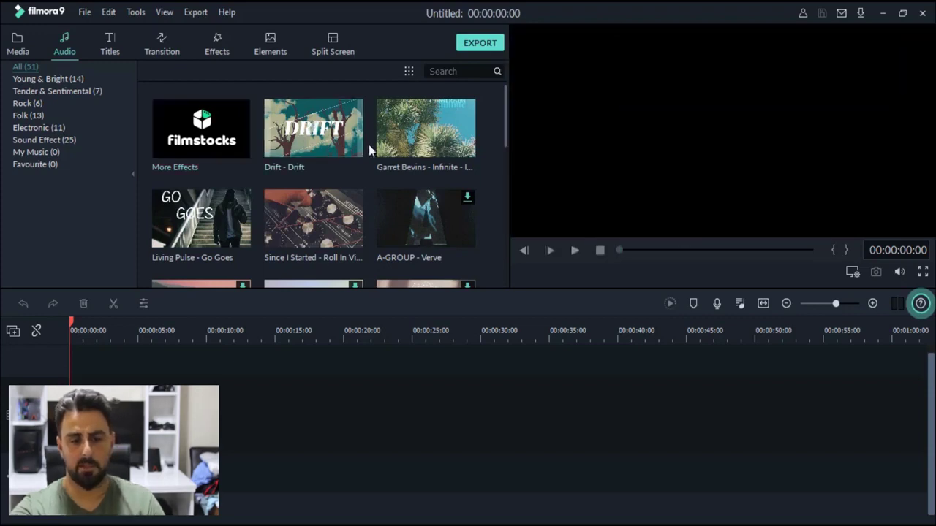
click(393, 146)
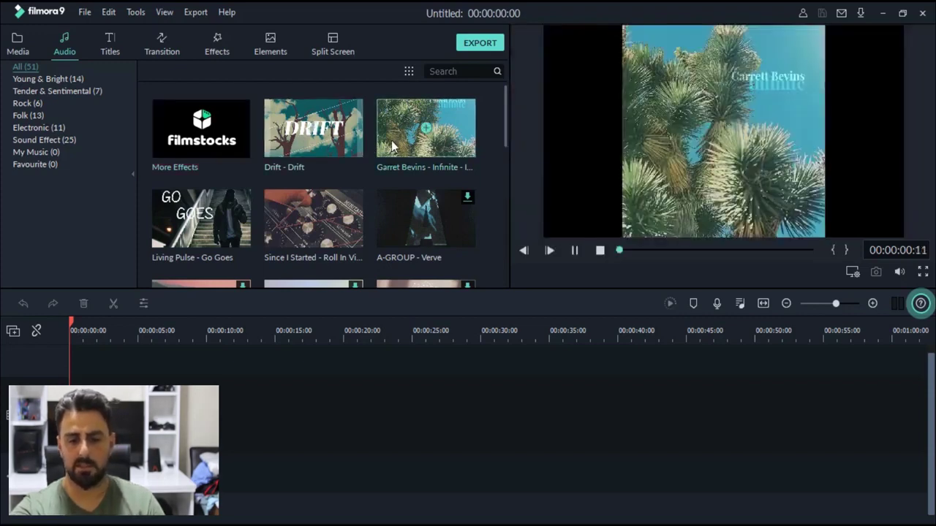
drag(827, 505, 887, 510)
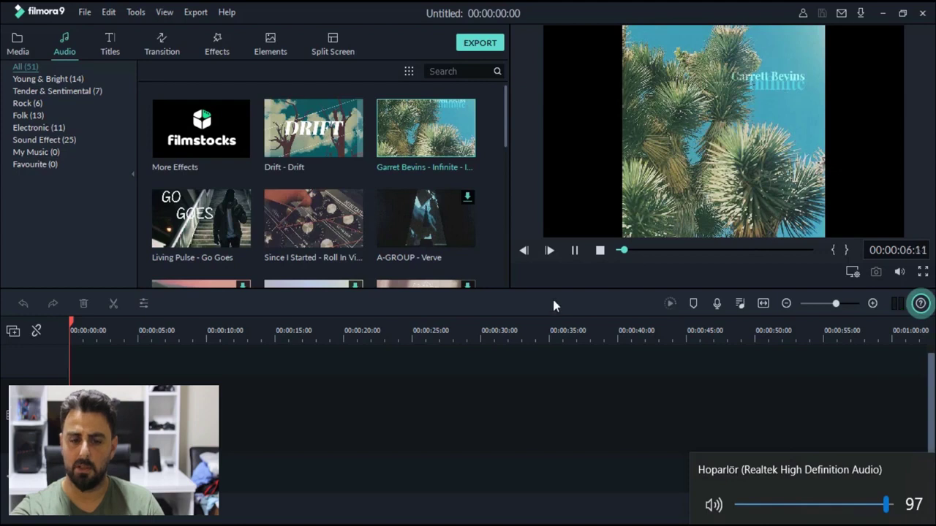
click(575, 252)
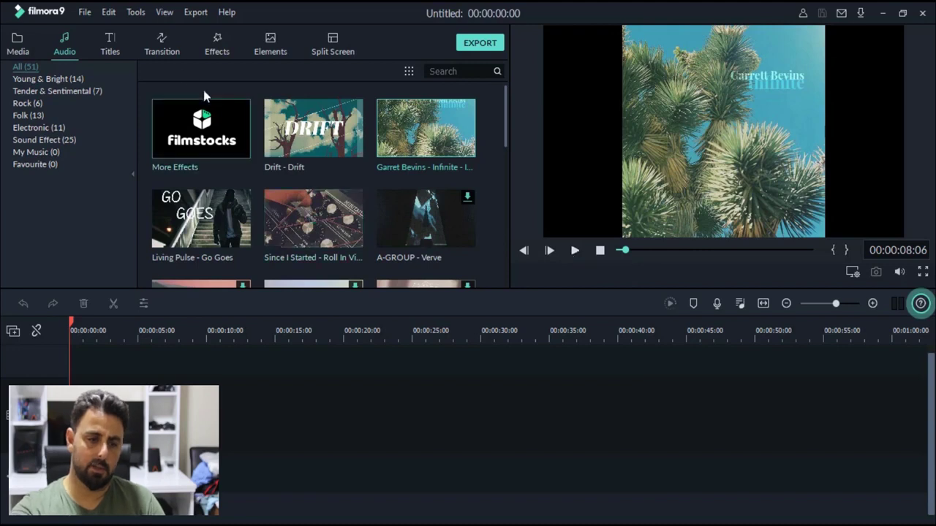
Browse the title templates and preview Credit 6 and Lower Third 5
click(109, 51)
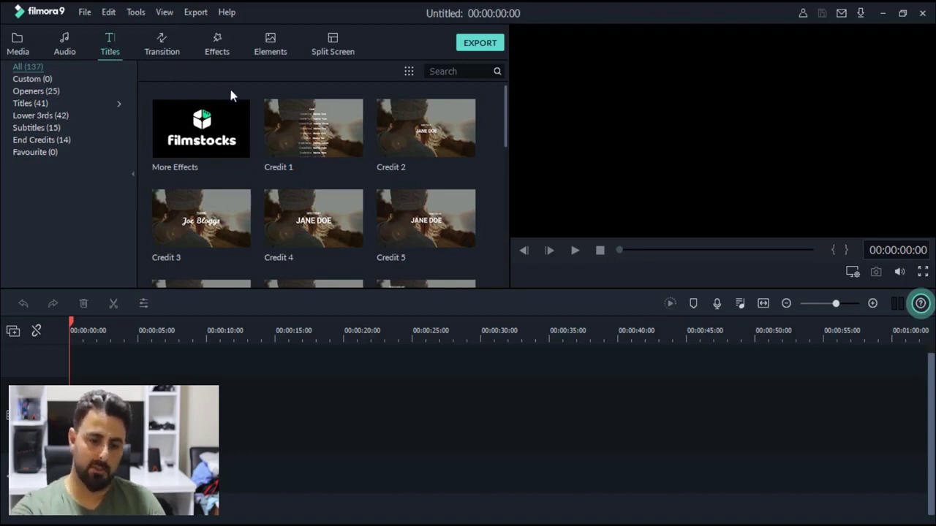
scroll(324, 150, down, 3)
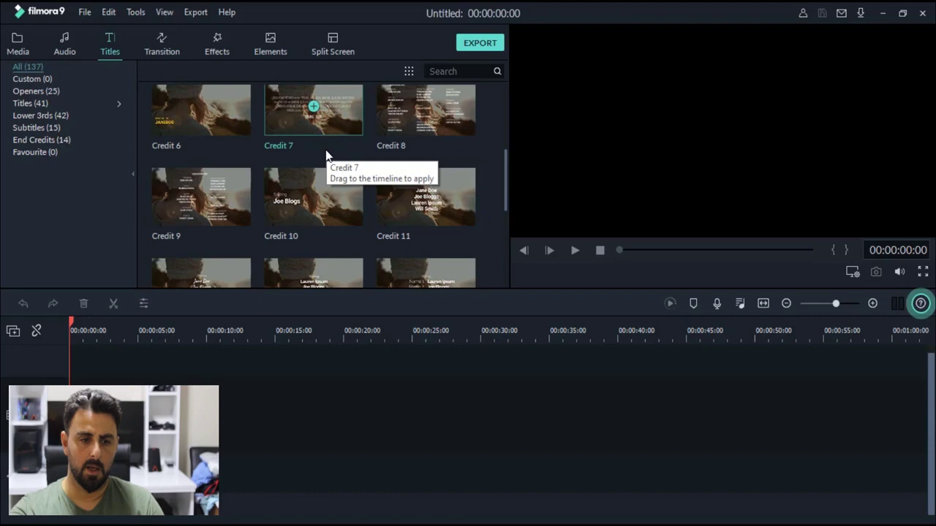
scroll(300, 168, up, 3)
scroll(278, 170, down, 3)
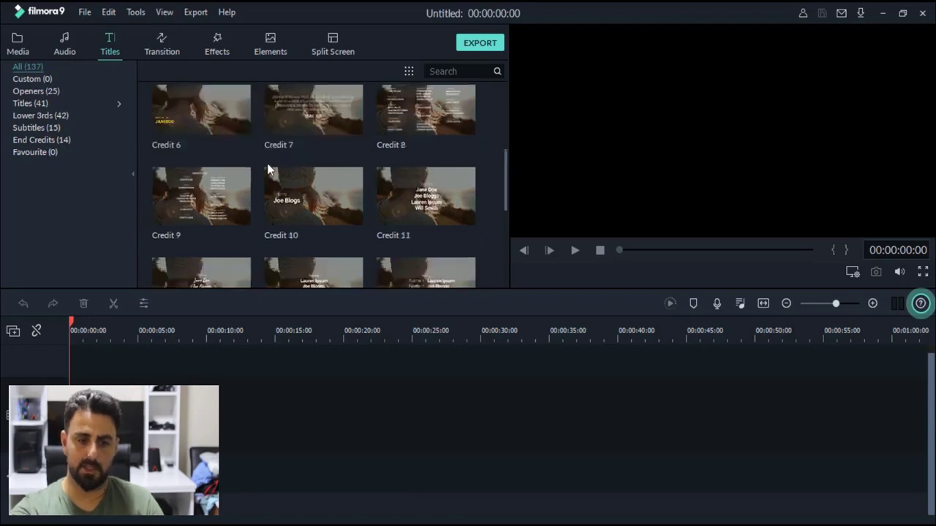
click(158, 122)
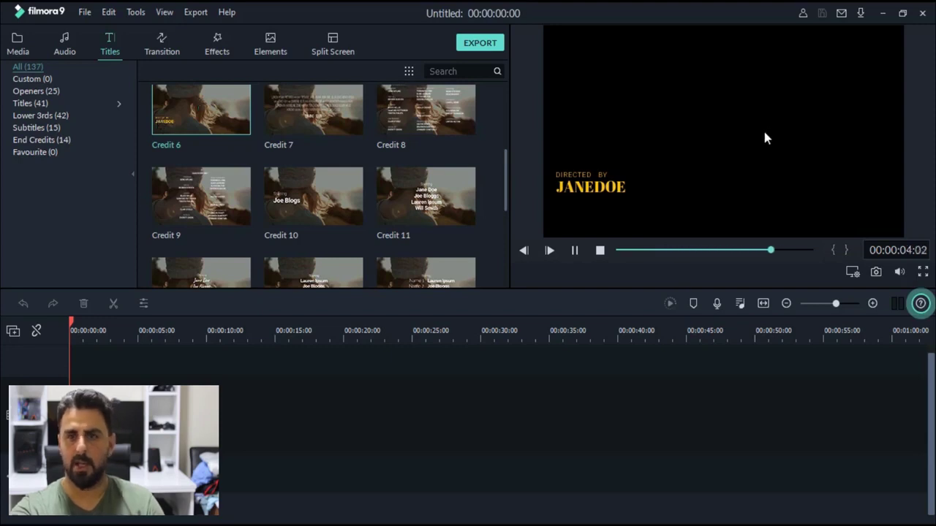
scroll(417, 215, down, 3)
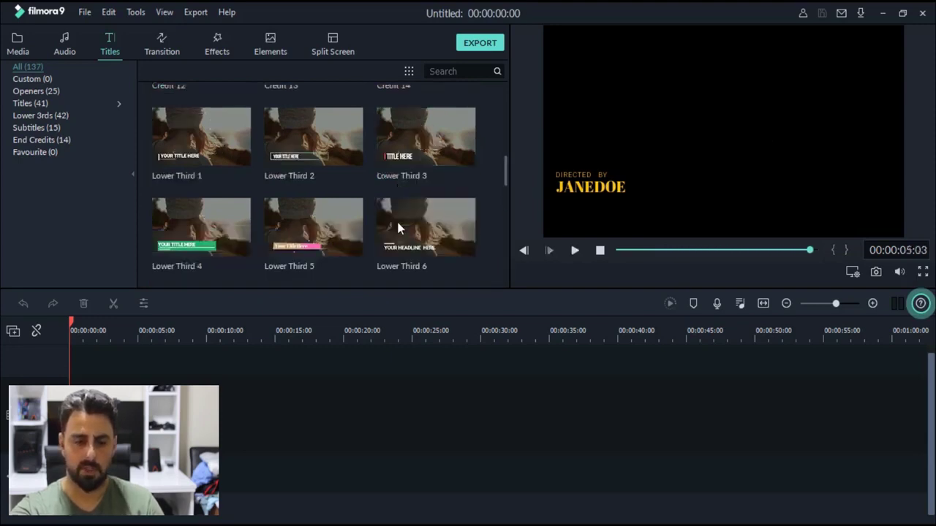
click(330, 247)
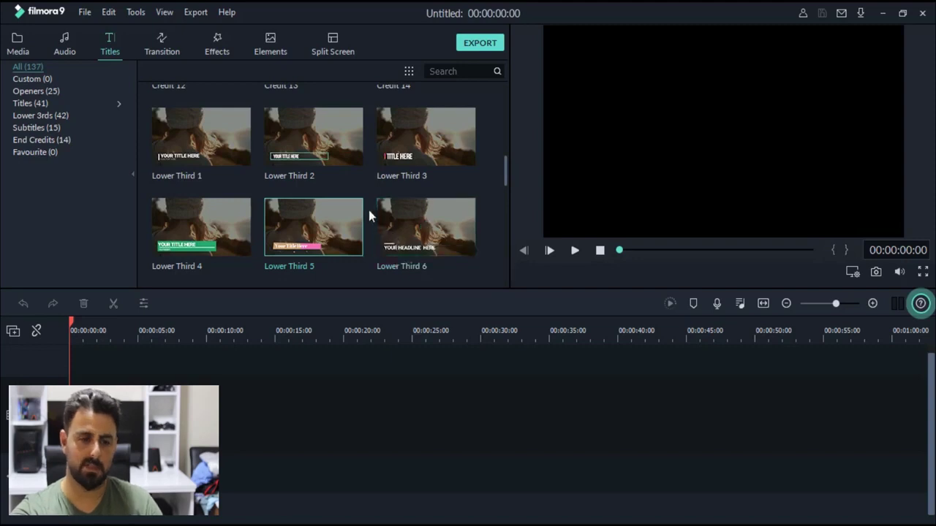
Browse the transition library and preview the Erase and Cube transitions
click(162, 46)
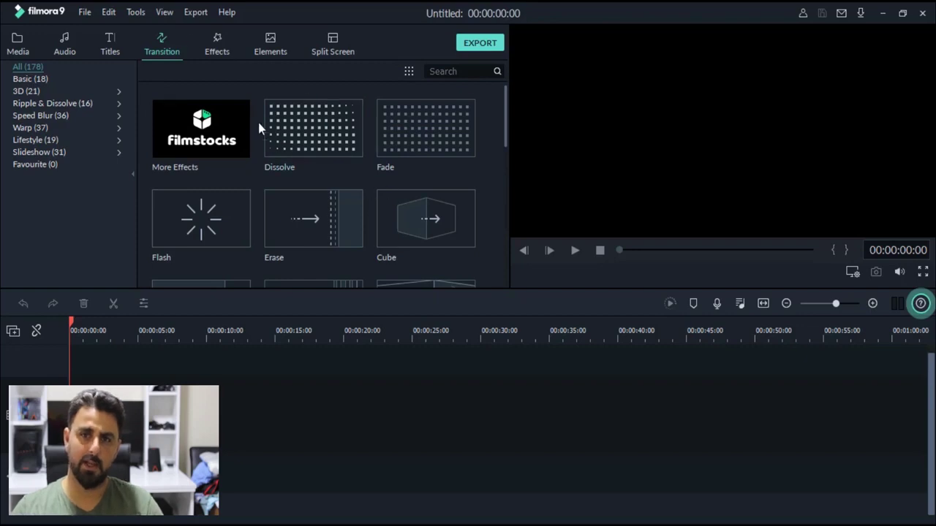
scroll(347, 161, down, 3)
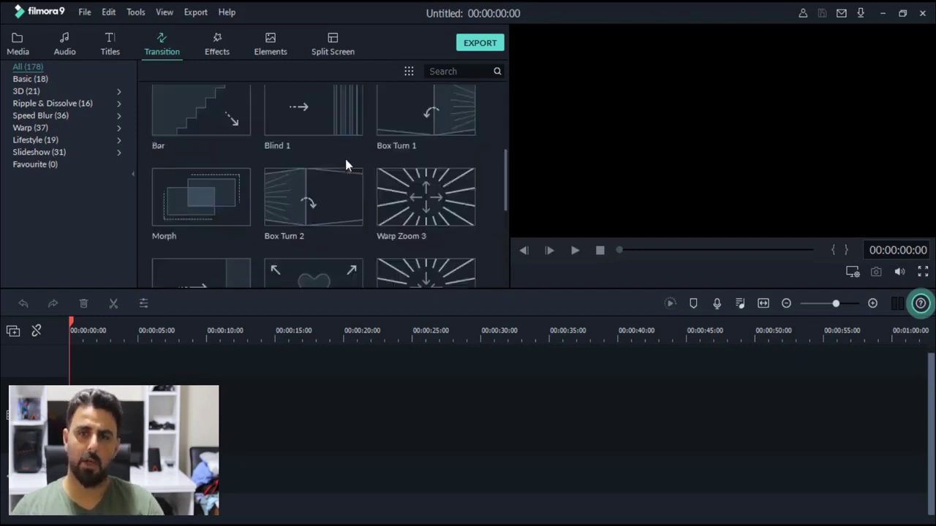
scroll(347, 165, down, 3)
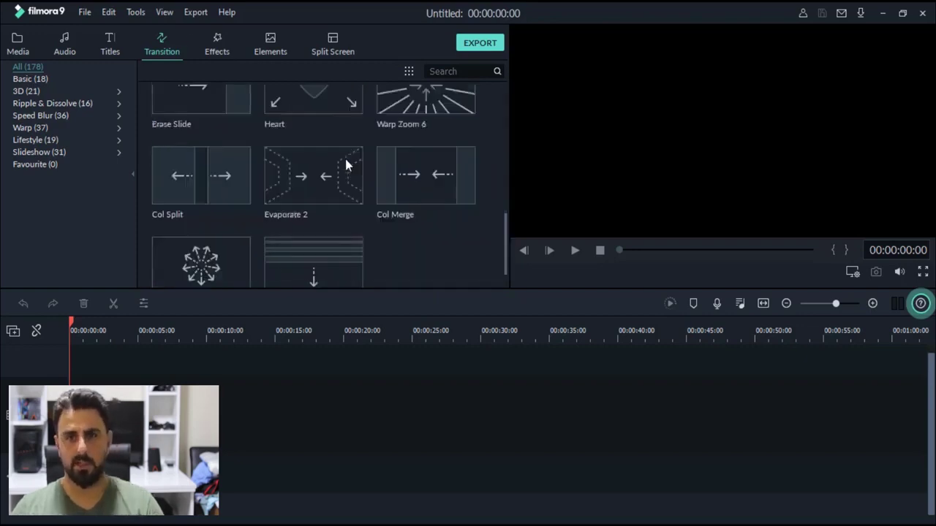
scroll(351, 231, up, 6)
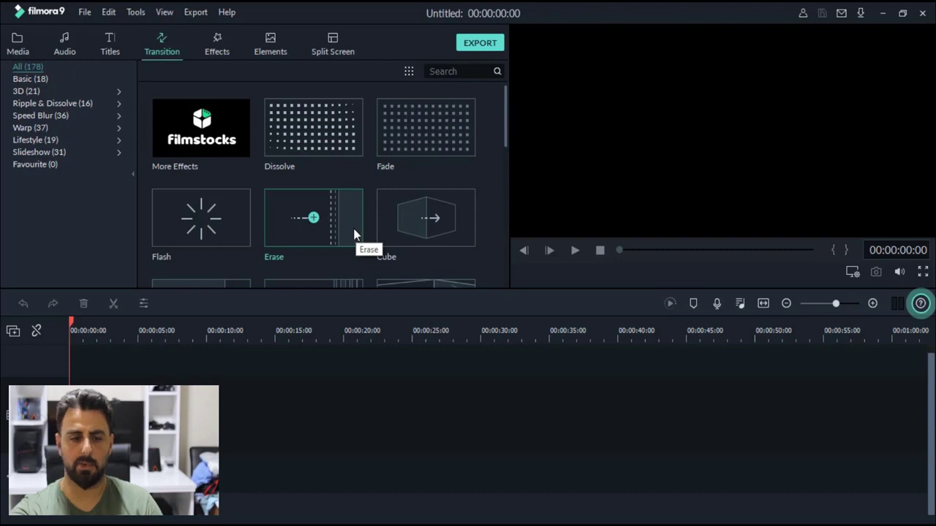
click(390, 223)
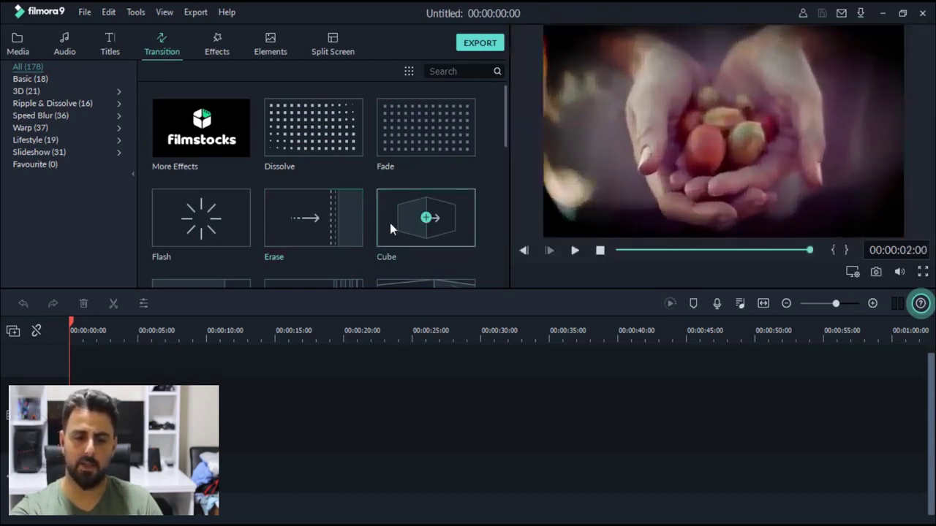
click(390, 223)
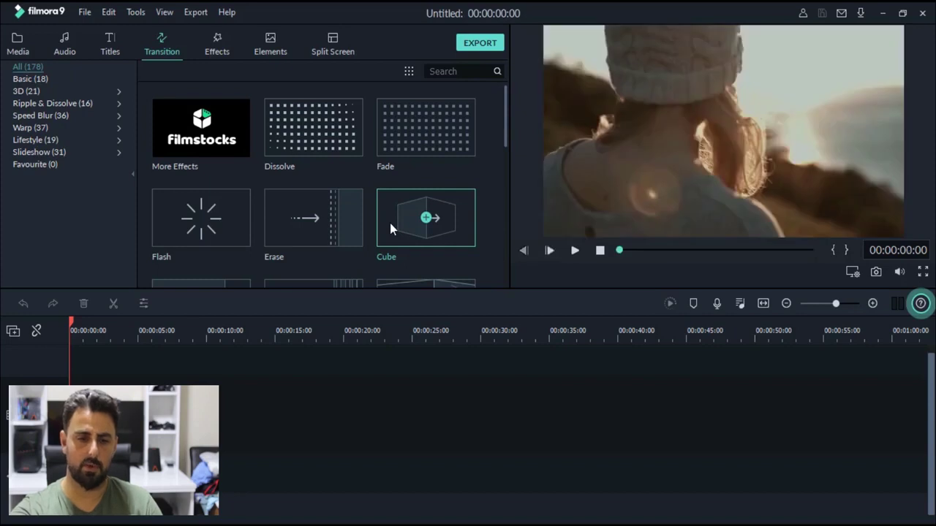
Browse the effects library through the filter thumbnails, including the Black & White filters
click(228, 45)
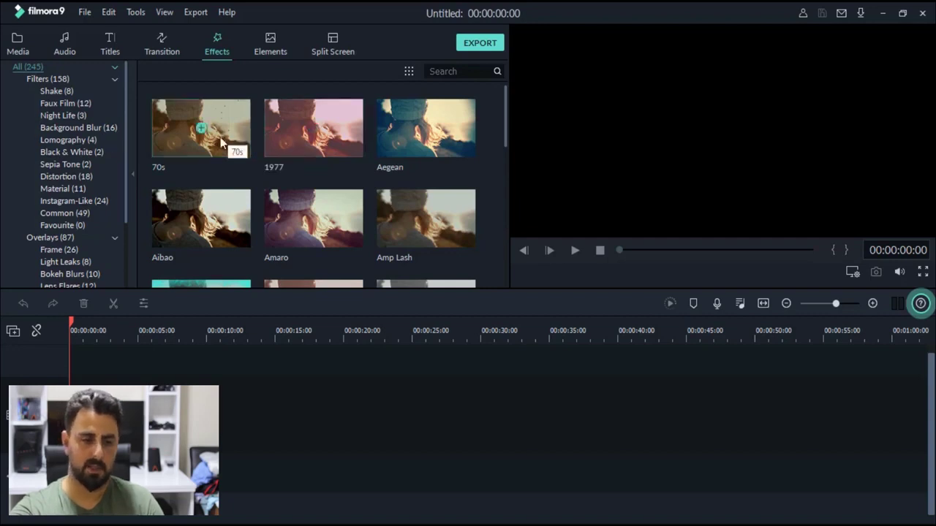
scroll(290, 143, down, 10)
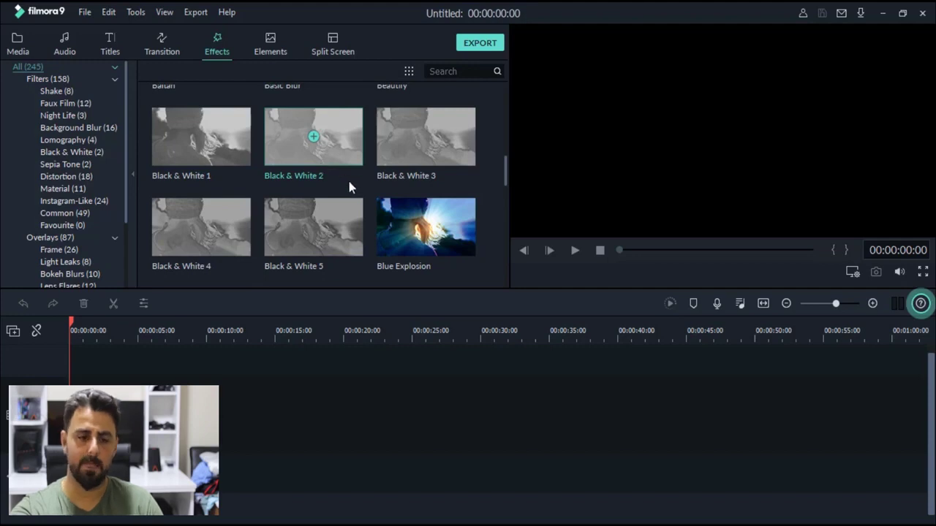
scroll(360, 183, up, 10)
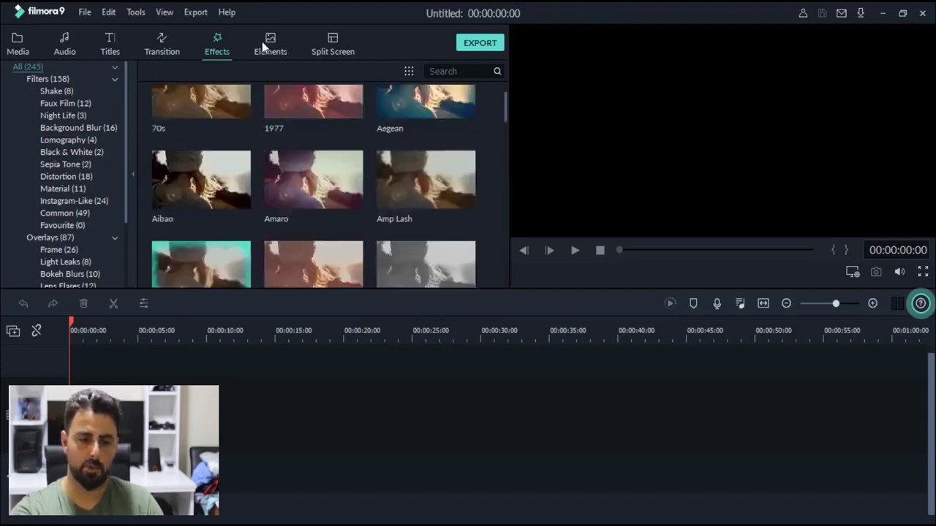
Preview Element Emoji 1 and Element Emoji 6, and look through the rest of the elements library
click(262, 35)
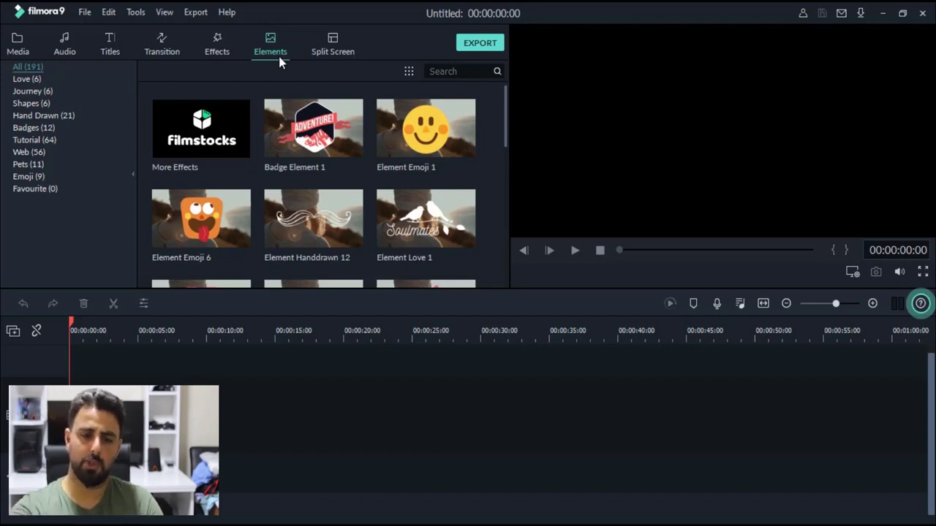
click(411, 147)
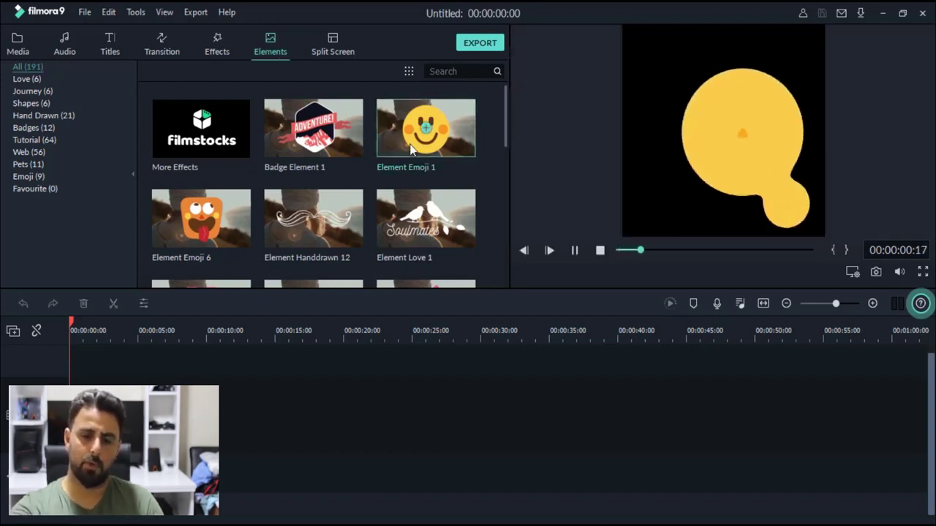
click(177, 234)
scroll(371, 191, down, 10)
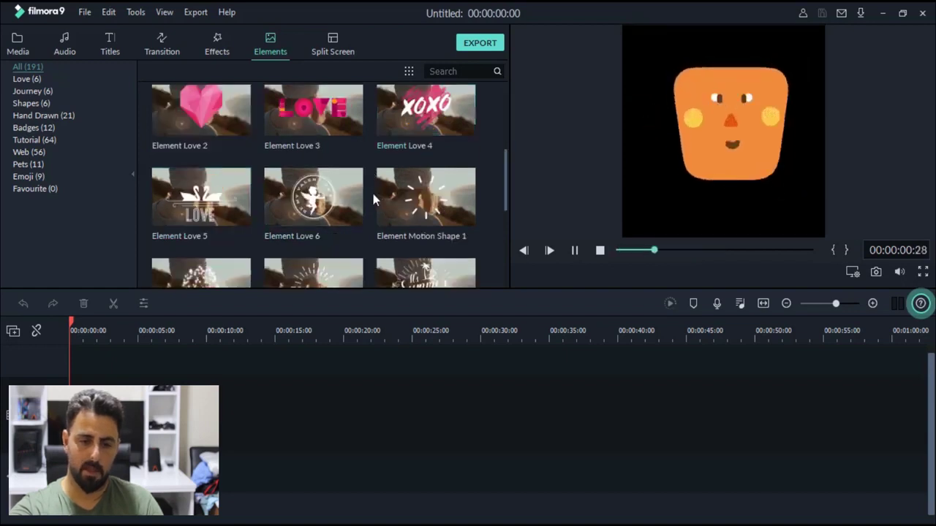
scroll(314, 183, up, 10)
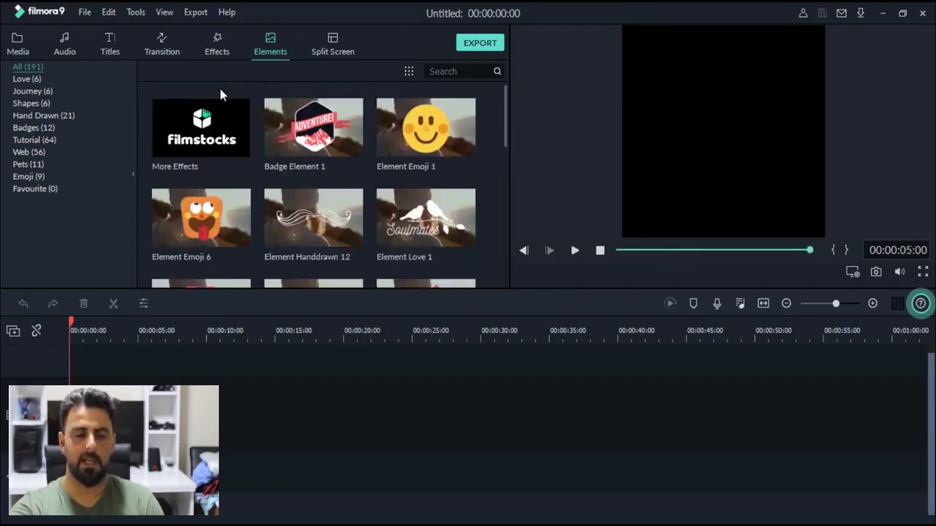
Look through the available split screen layouts
click(327, 44)
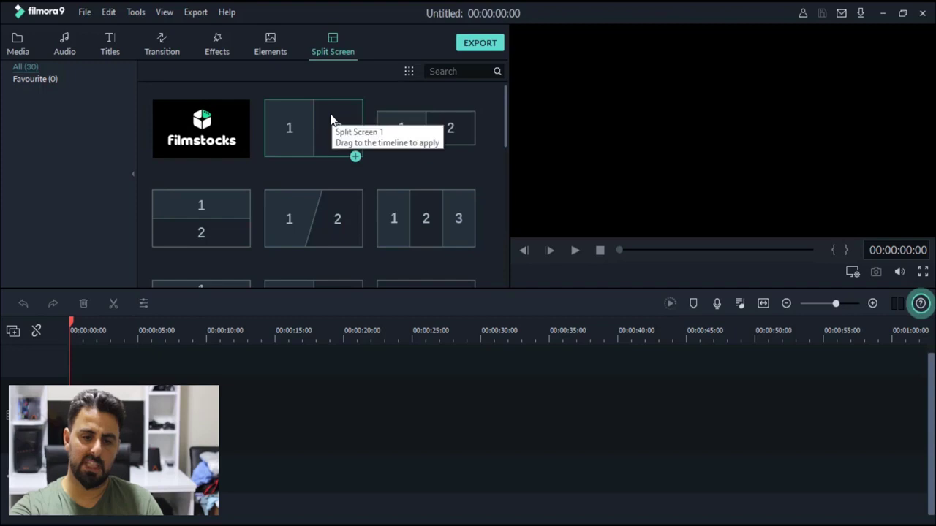
scroll(330, 117, down, 5)
scroll(330, 117, down, 3)
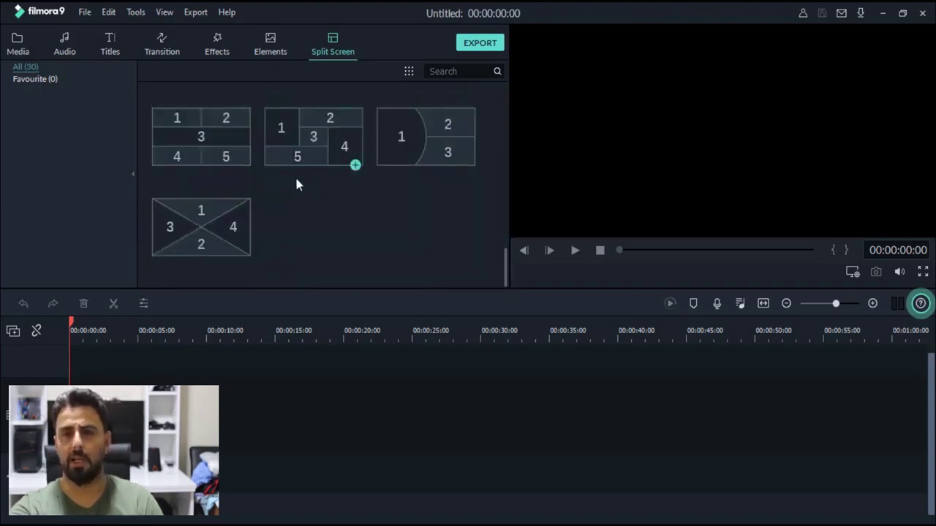
scroll(272, 192, up, 3)
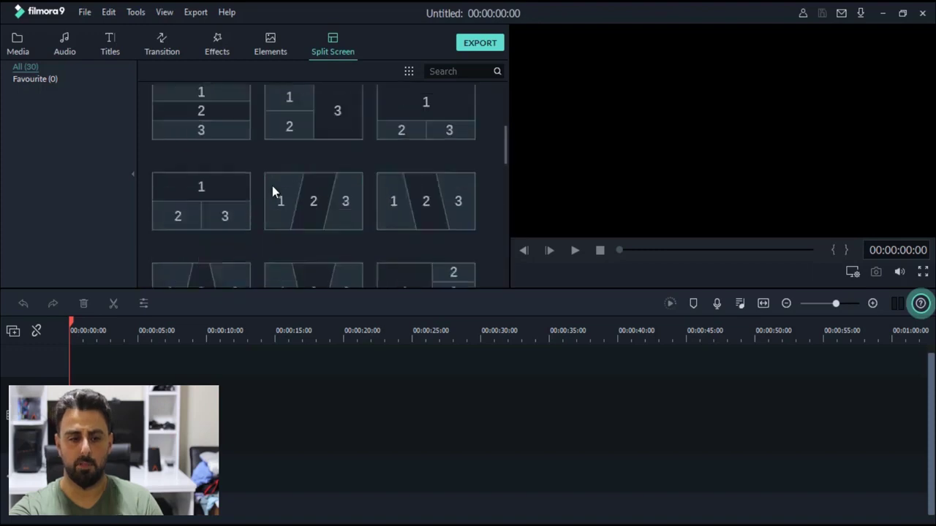
Preview Split Screen 1, the three-part layout with a curved divider and the six-part layout in the split screen library
scroll(290, 155, up, 3)
click(289, 144)
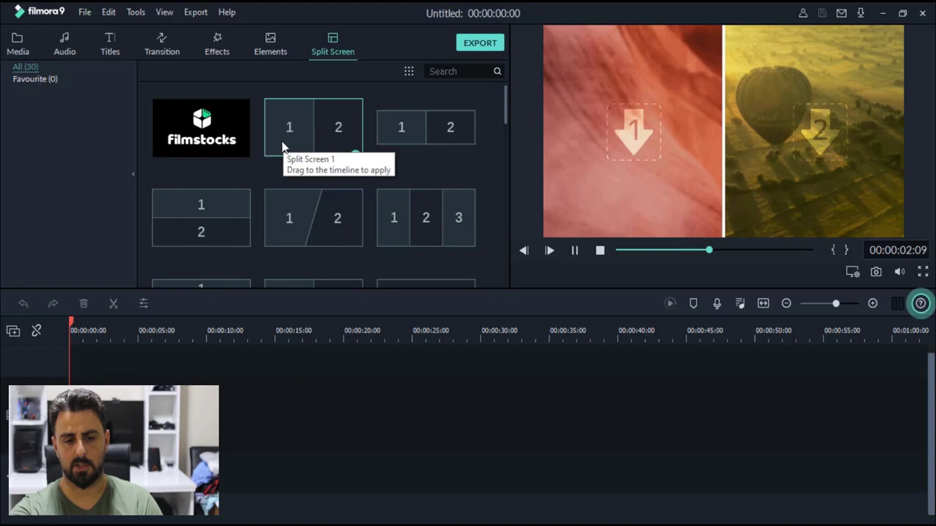
scroll(285, 144, down, 3)
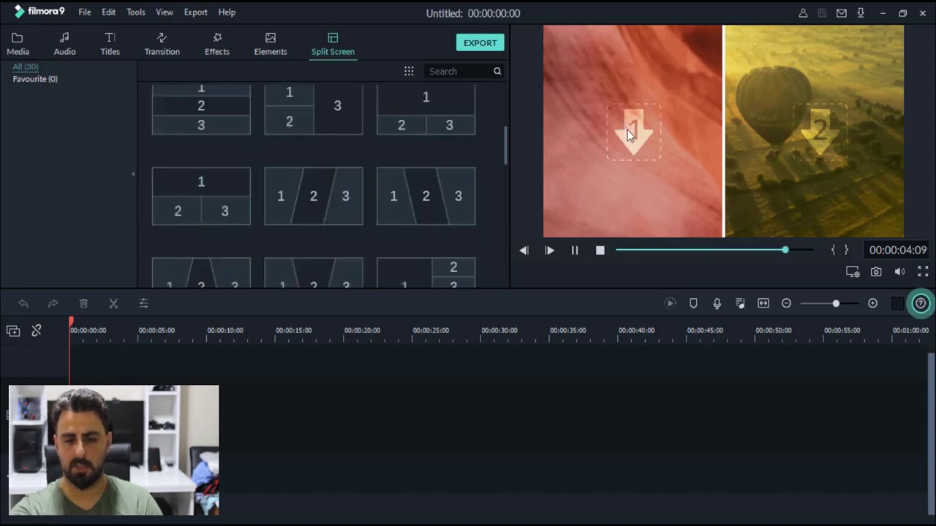
scroll(454, 126, down, 5)
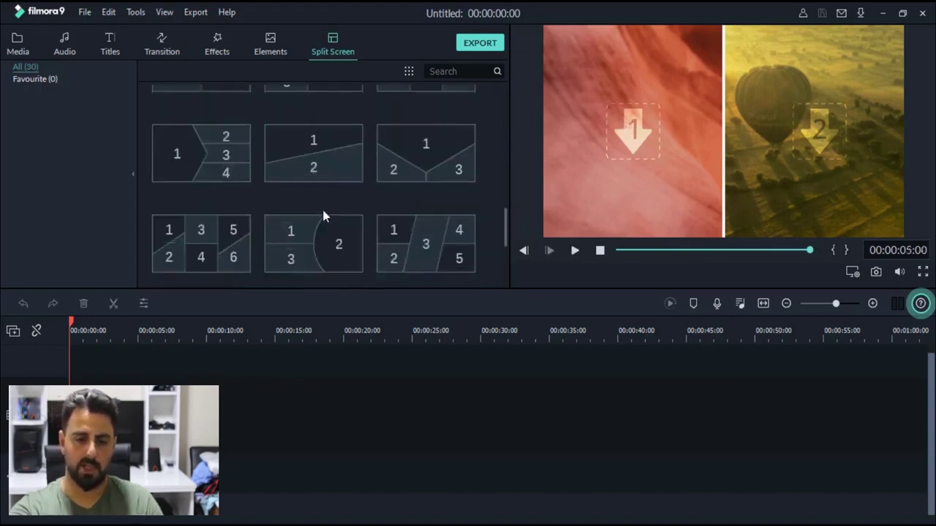
click(284, 257)
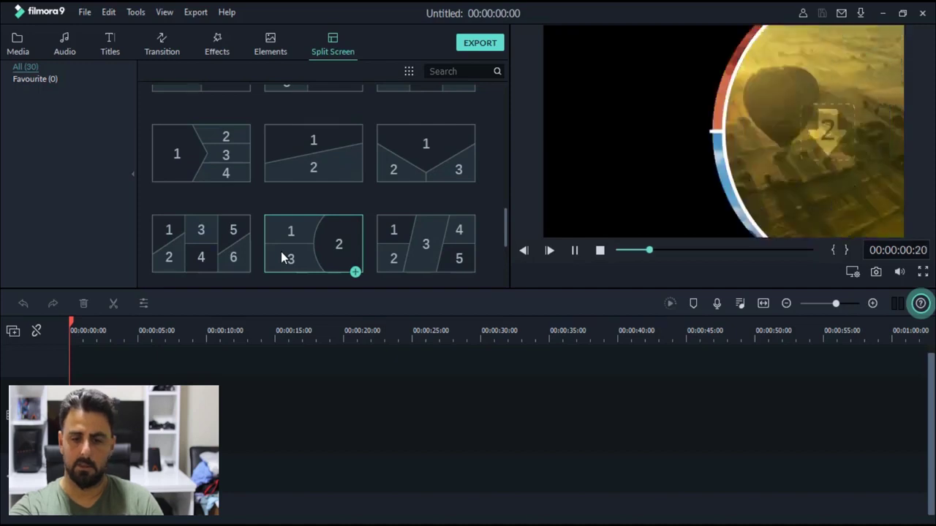
click(234, 250)
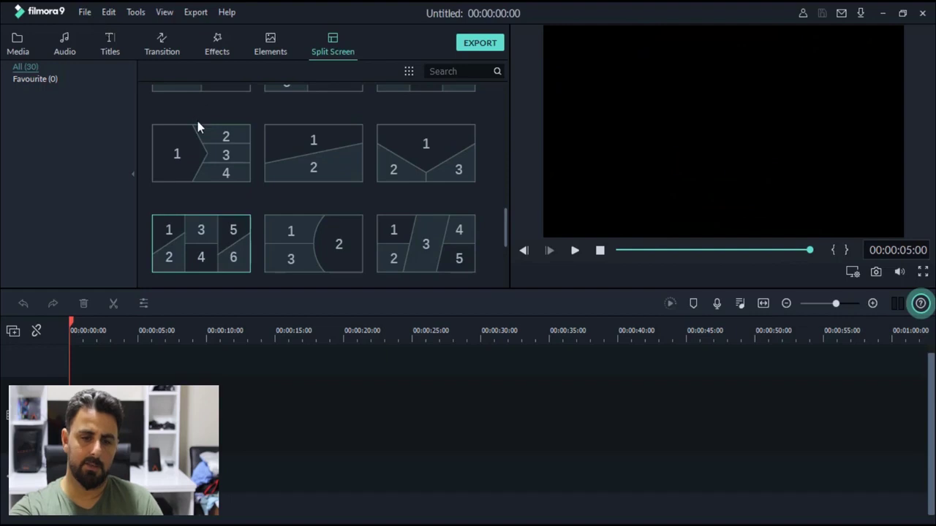
Import the file "video" from the Filmora folder and place it at the timeline's start without changing the project settings
click(21, 43)
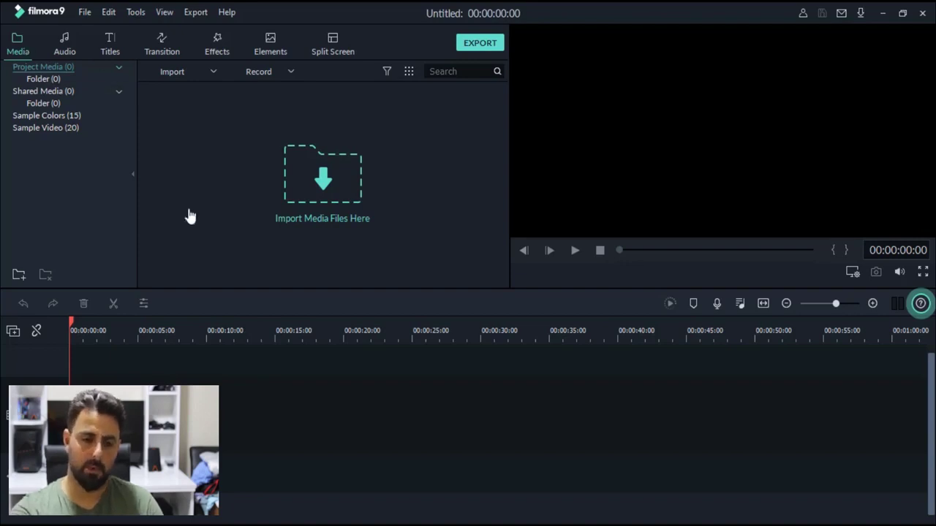
click(283, 195)
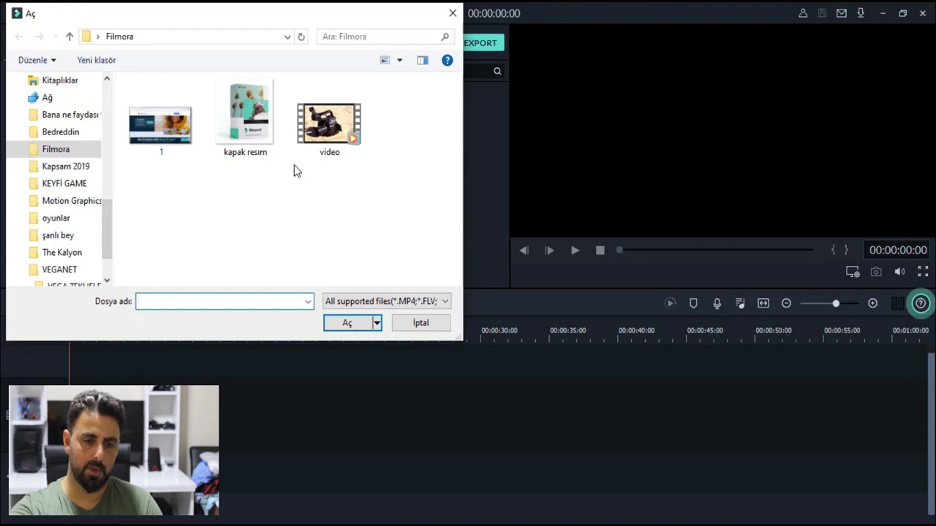
click(329, 123)
click(356, 327)
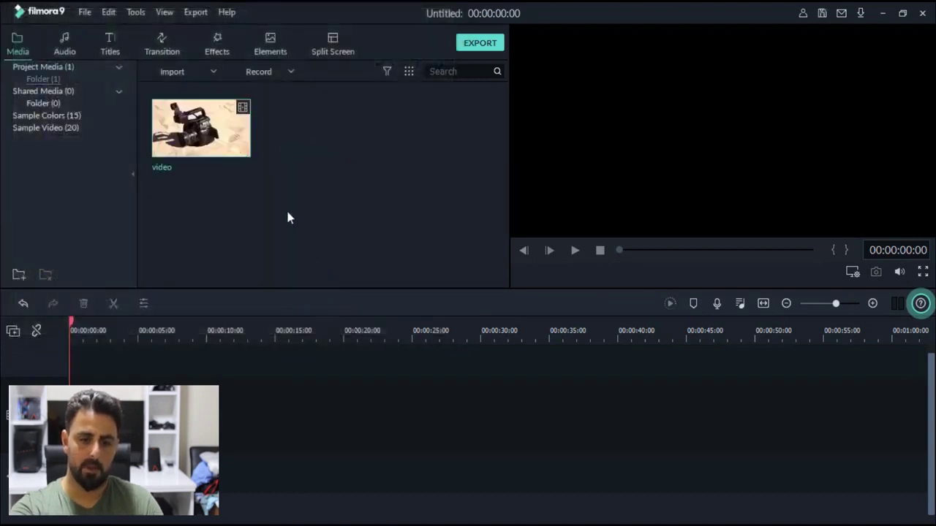
drag(219, 150, 84, 395)
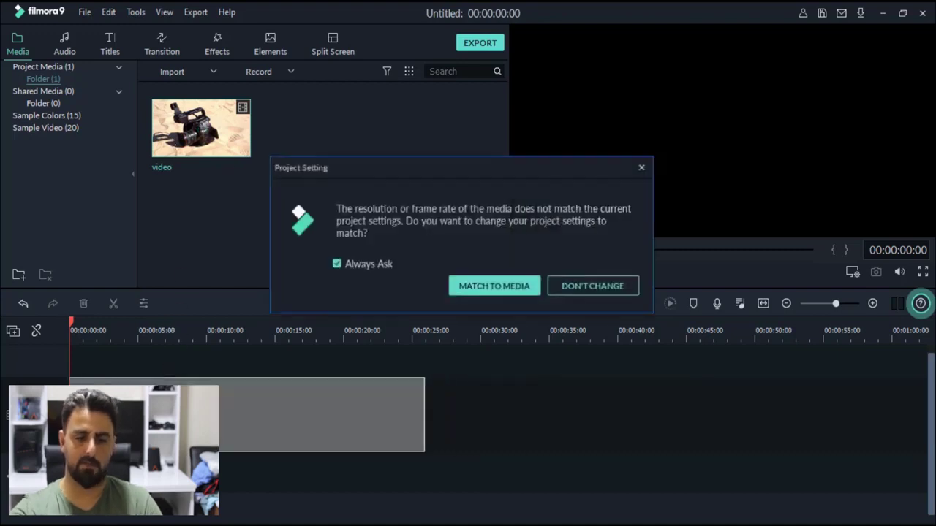
click(590, 292)
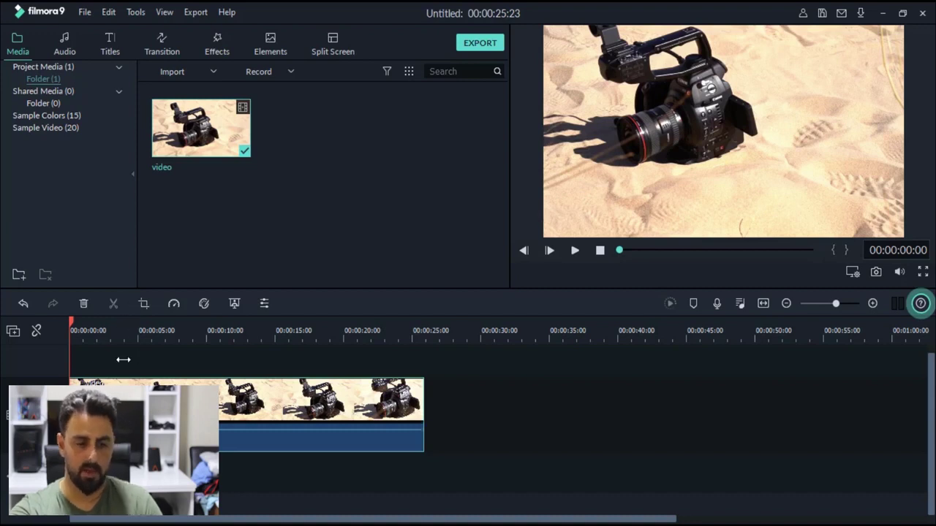
Split the timeline clip at 00:00:03:05, 00:00:07:15 and 00:00:13:02, and undo the splits
click(111, 331)
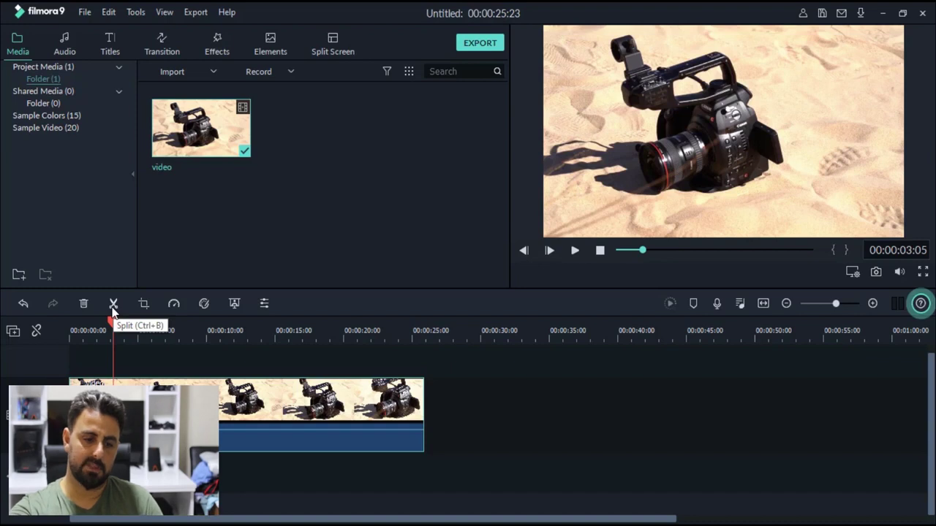
click(113, 304)
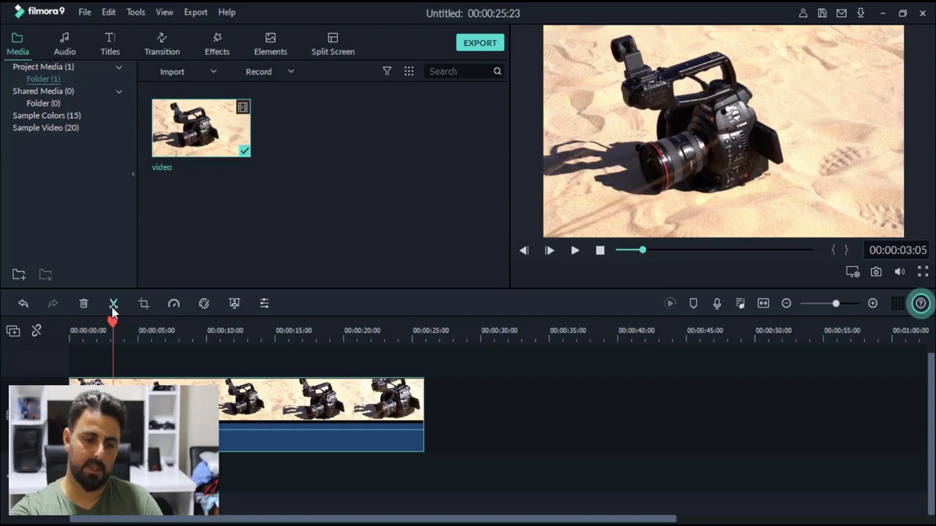
click(173, 330)
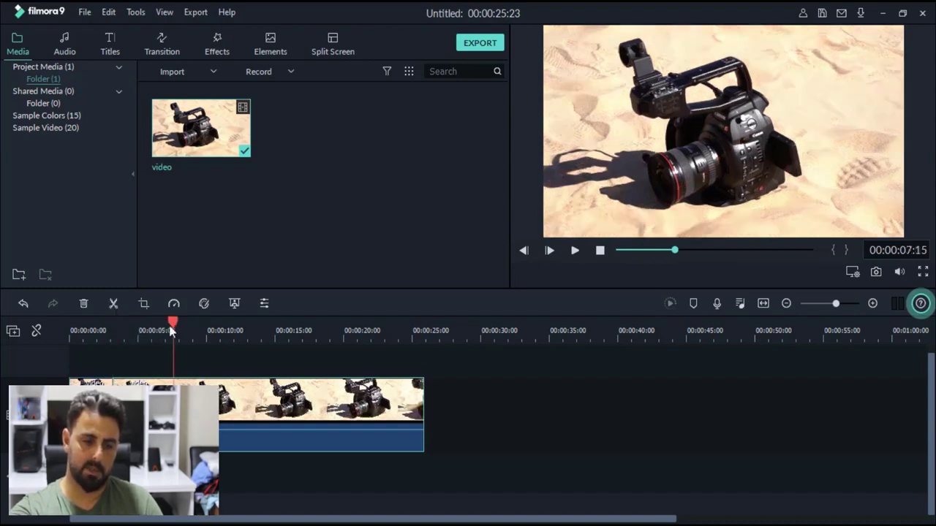
click(112, 304)
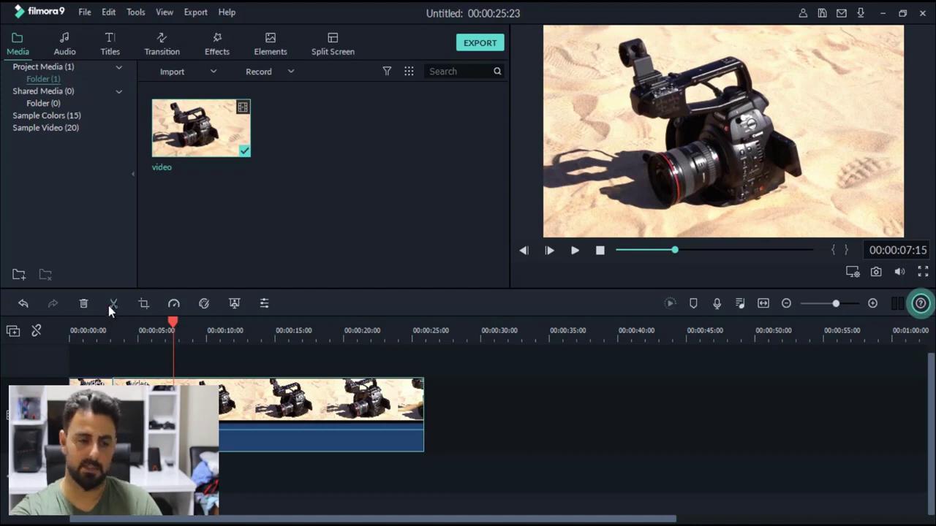
click(247, 330)
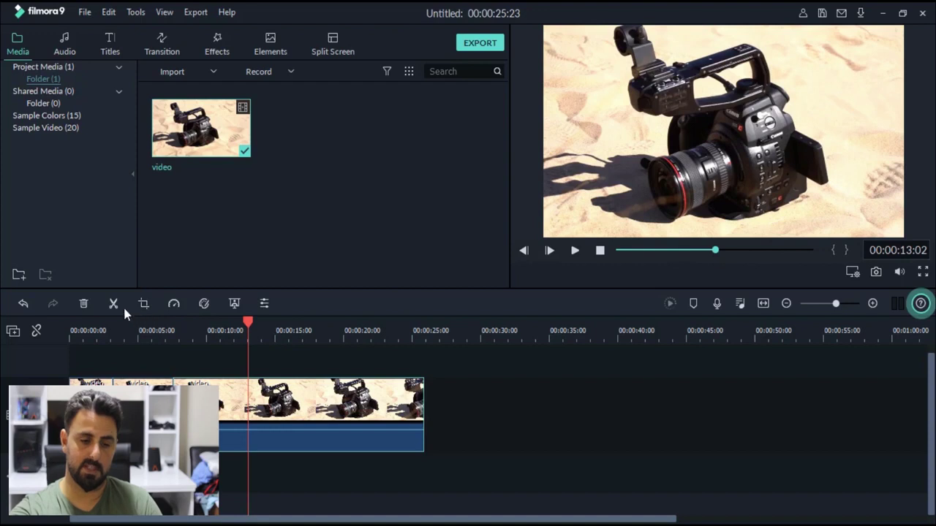
click(114, 304)
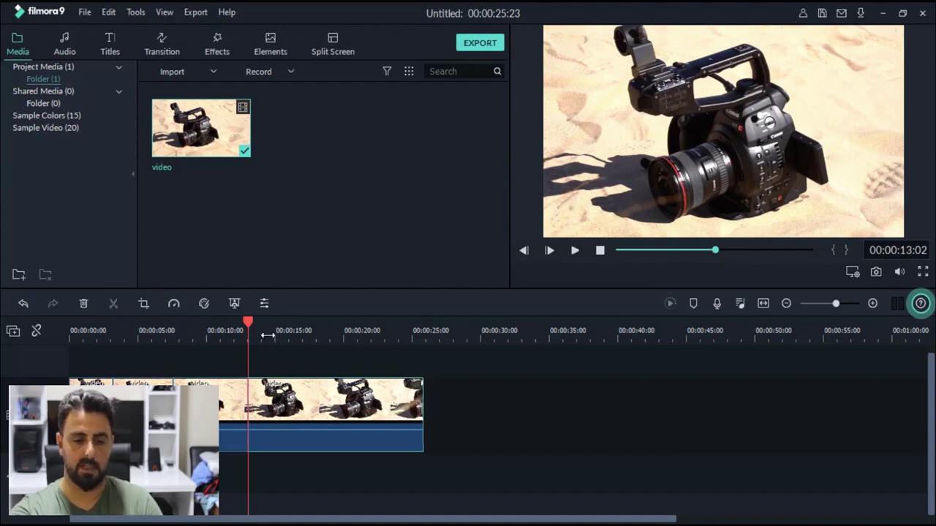
click(323, 333)
key(ctrl+z)
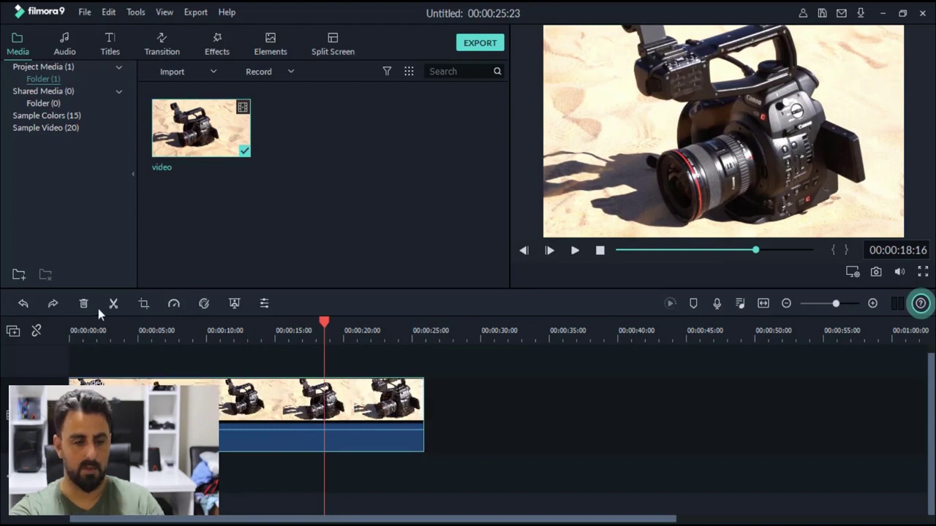
Try a custom-ratio crop of about 1340 x 1020 on the clip in Crop and Zoom, and discard it
click(144, 310)
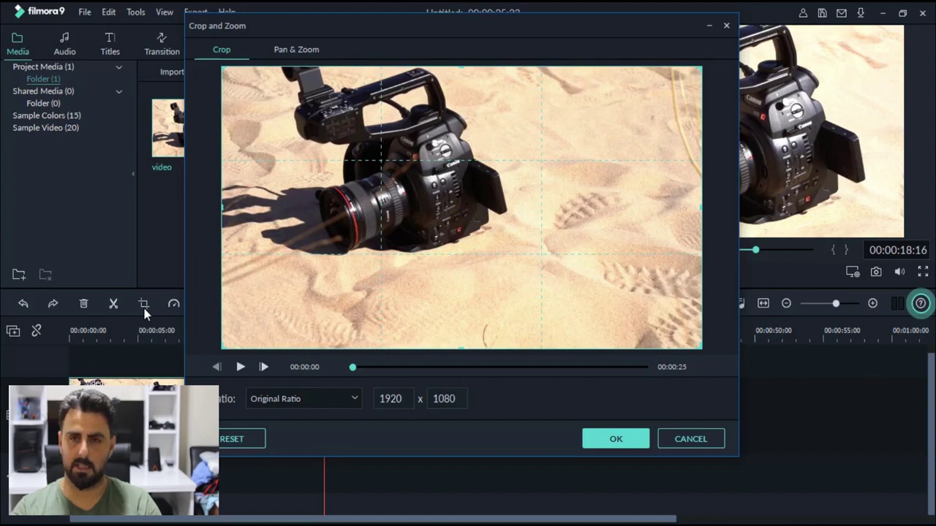
click(326, 404)
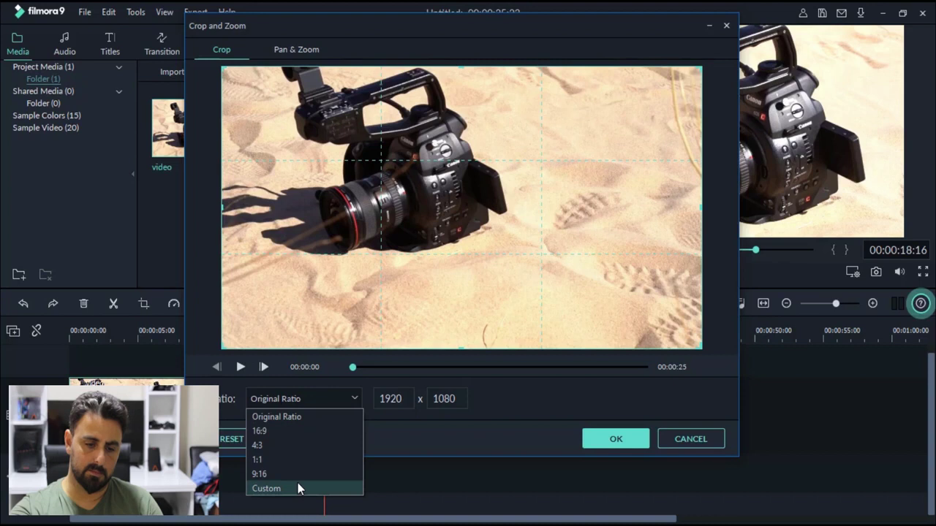
click(299, 485)
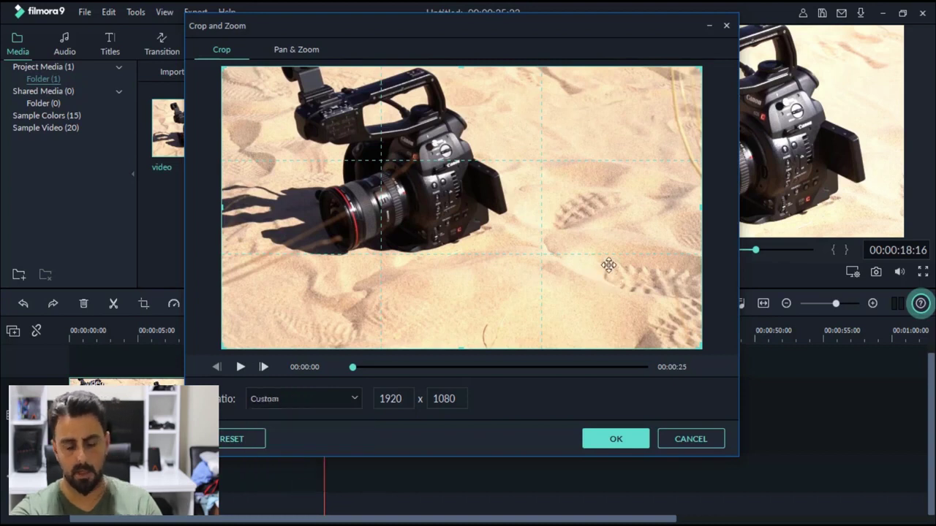
drag(702, 349, 681, 334)
drag(681, 198, 577, 221)
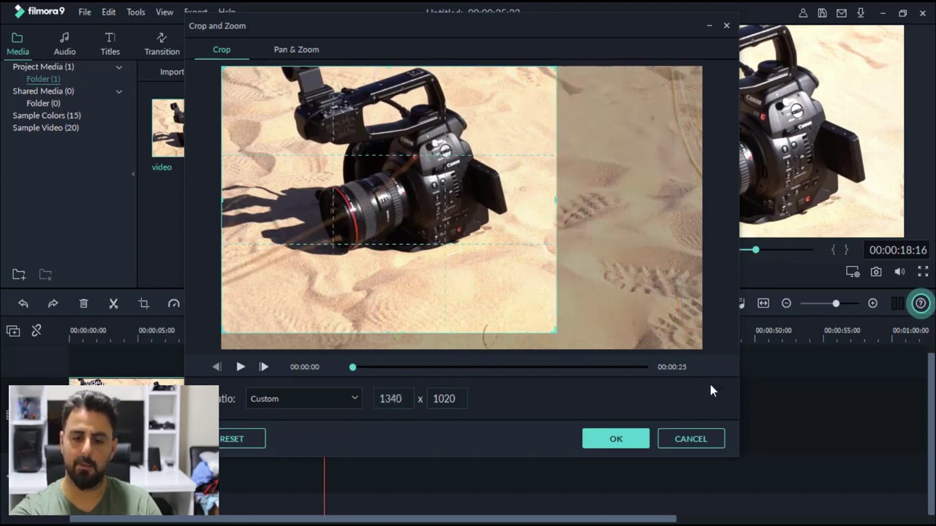
click(687, 438)
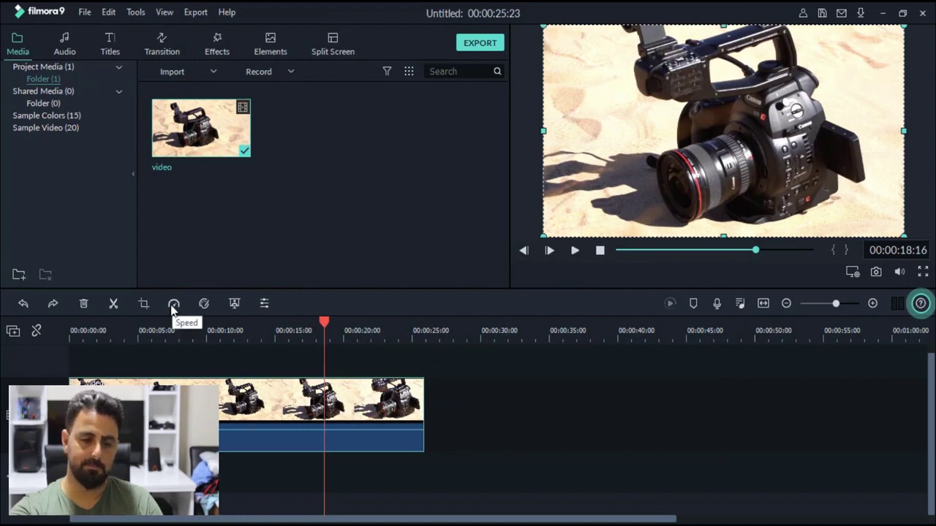
Split the clip at 00:00:05:01, undo that cut, and split the clip at 00:00:09:11 instead
key(ctrl+y)
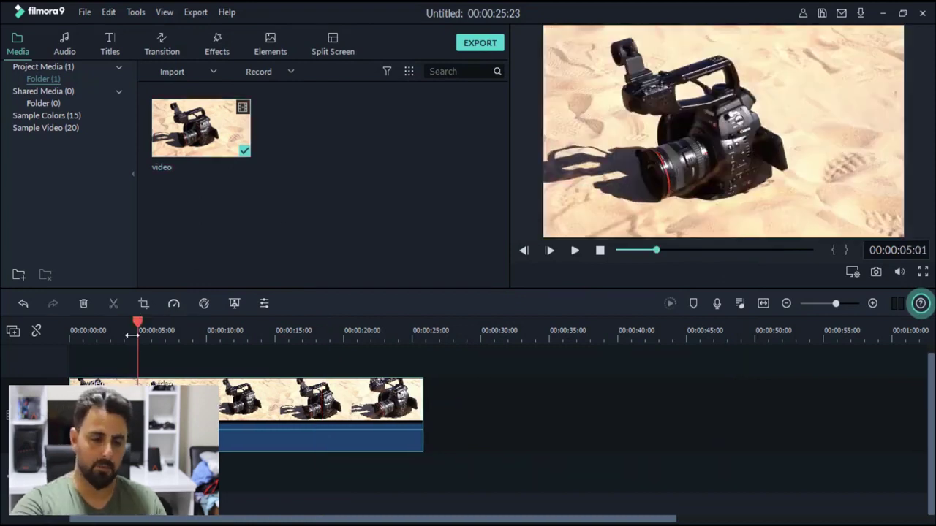
key(ctrl+z)
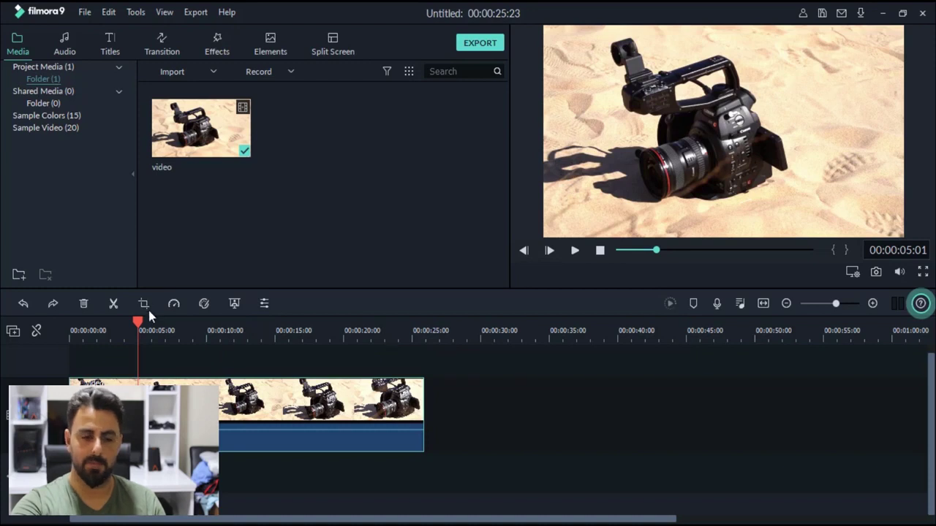
click(174, 329)
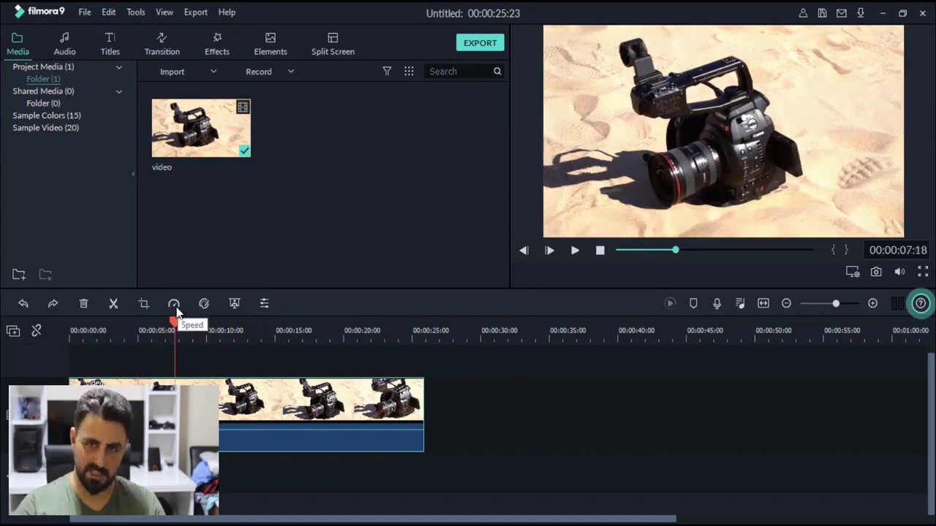
click(77, 330)
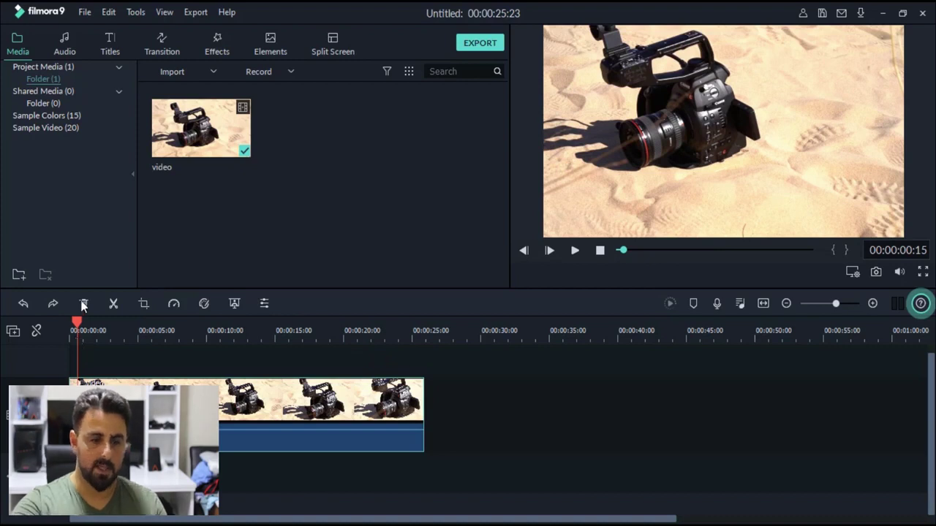
click(80, 330)
click(199, 341)
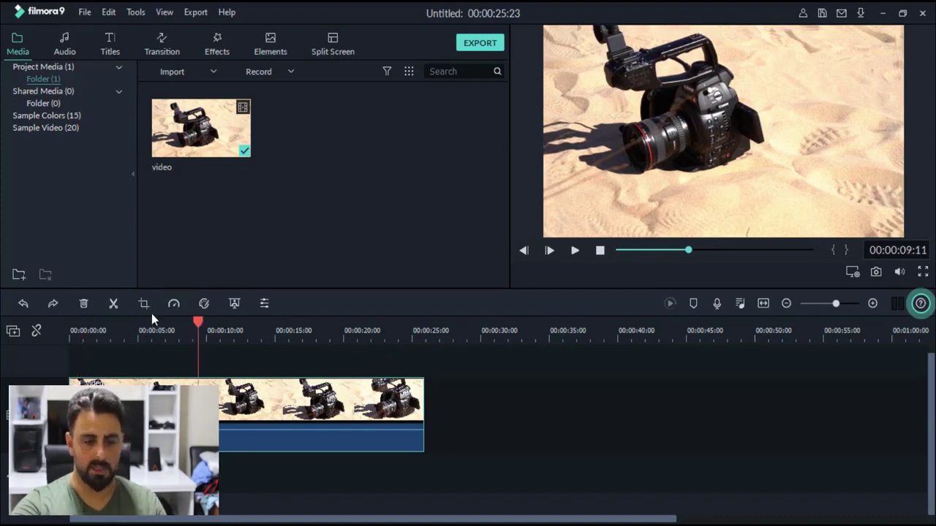
click(119, 307)
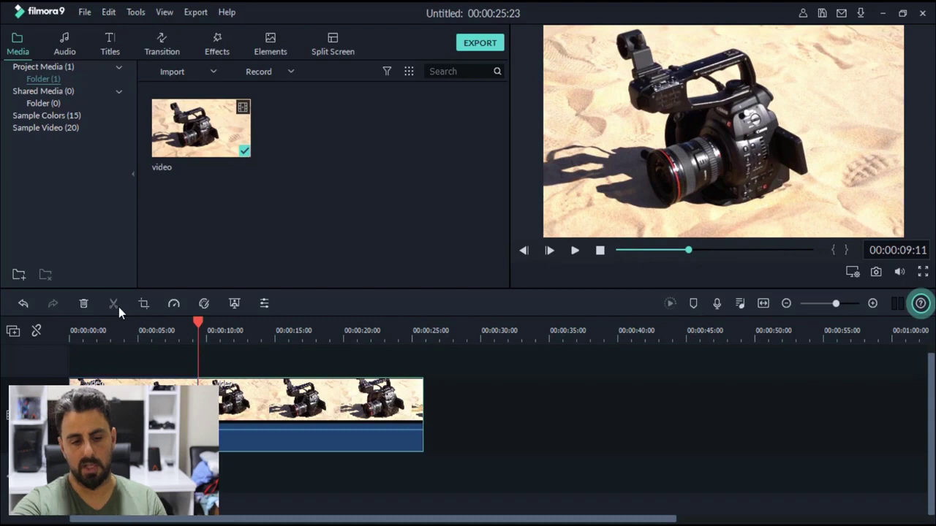
Look through the clip's speed options, including the slow presets from 0.5x to 0.01x, without applying one
click(174, 305)
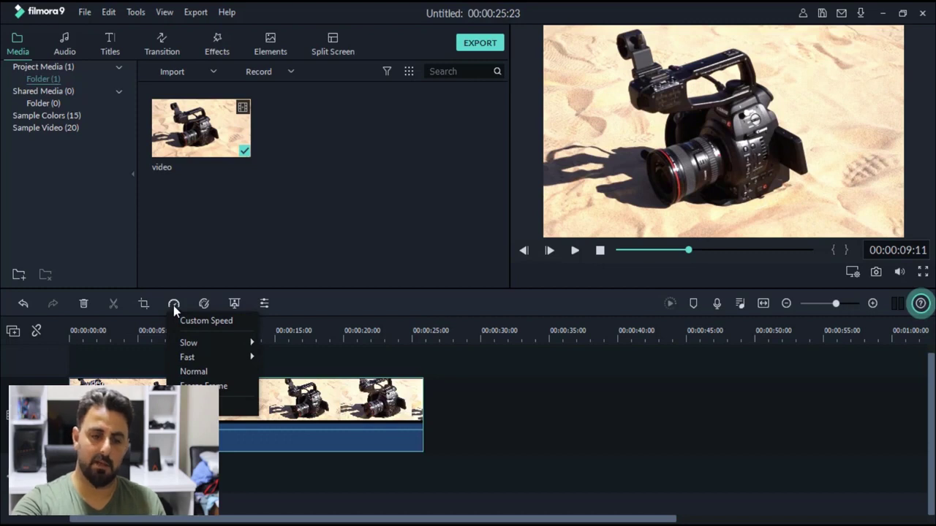
mouse_move(198, 345)
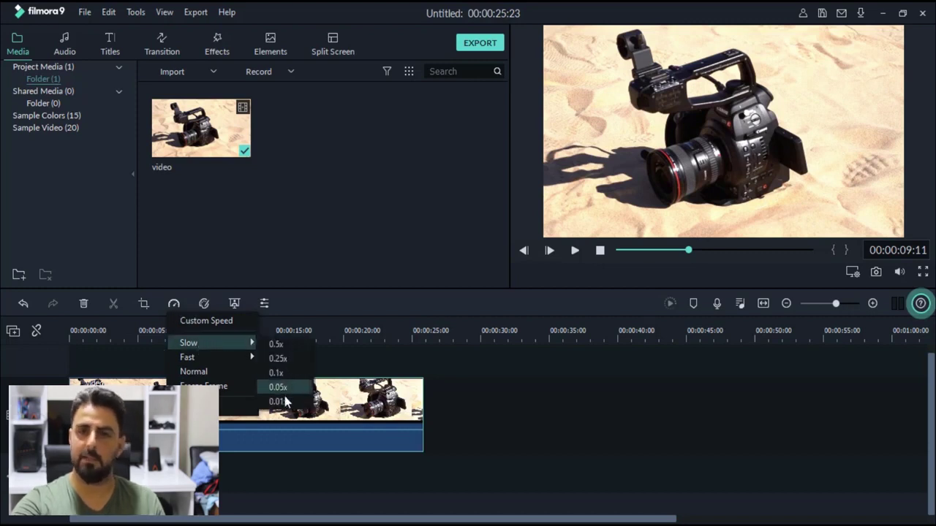
click(283, 259)
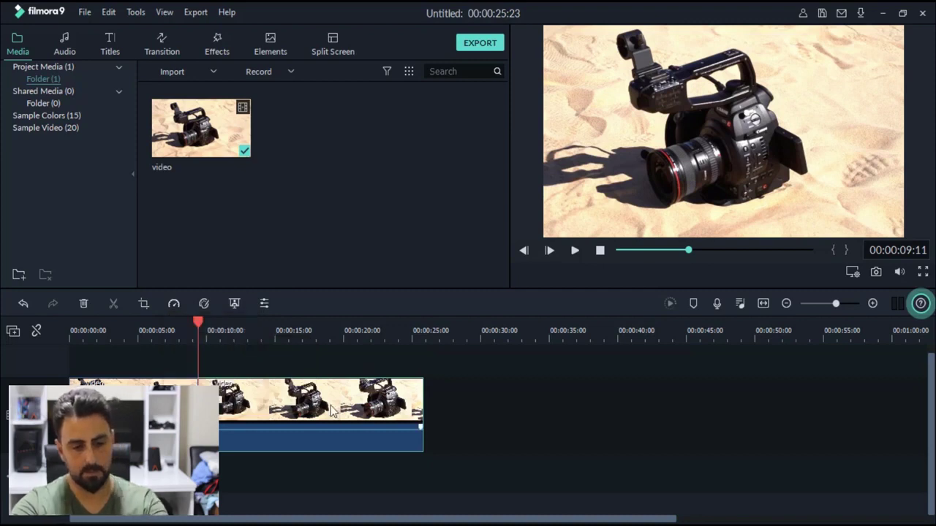
Try the 007 Series, B&W Film, Batman and Dark Film 3D LUTs in Advanced Color Correction, and discard the changes
click(205, 304)
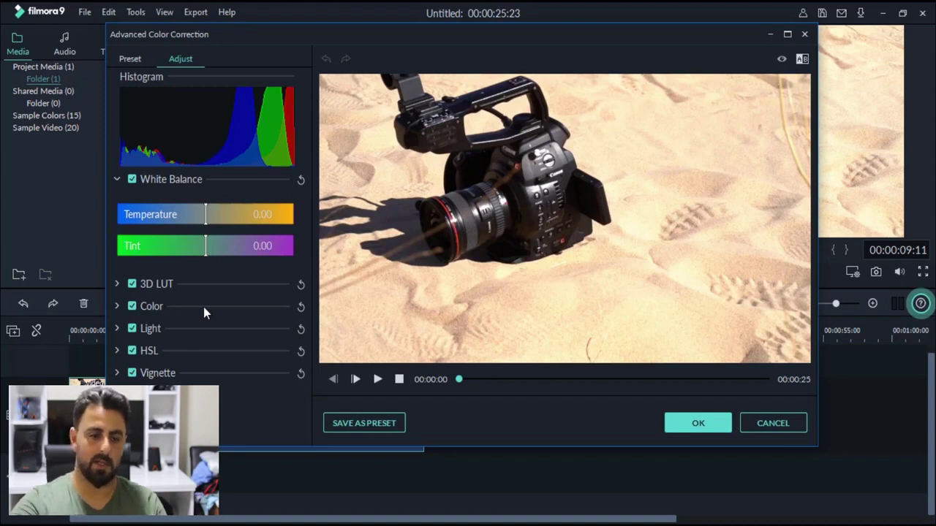
click(117, 285)
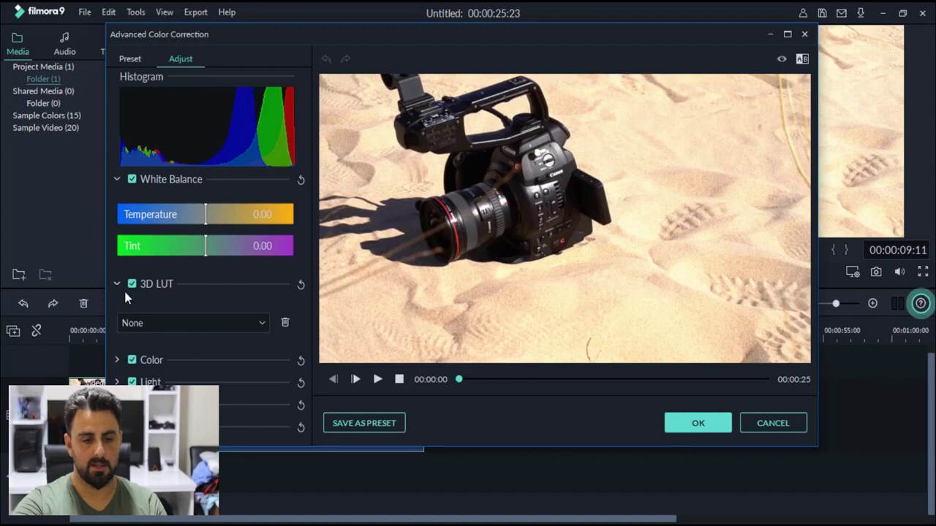
click(155, 320)
click(164, 369)
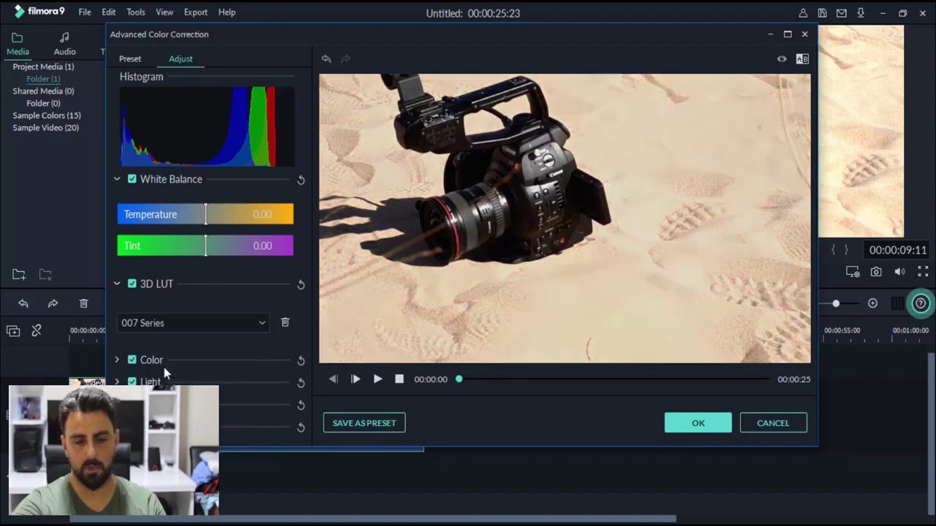
click(162, 325)
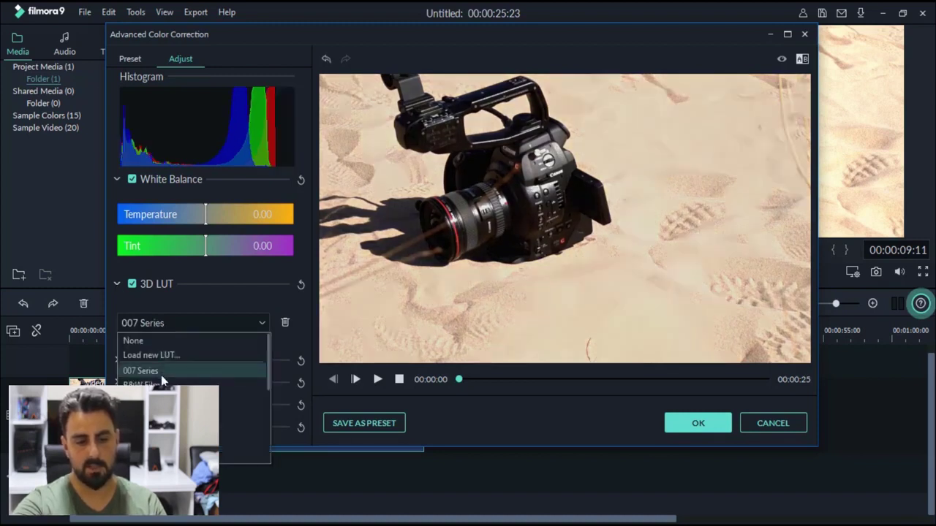
click(163, 383)
click(161, 326)
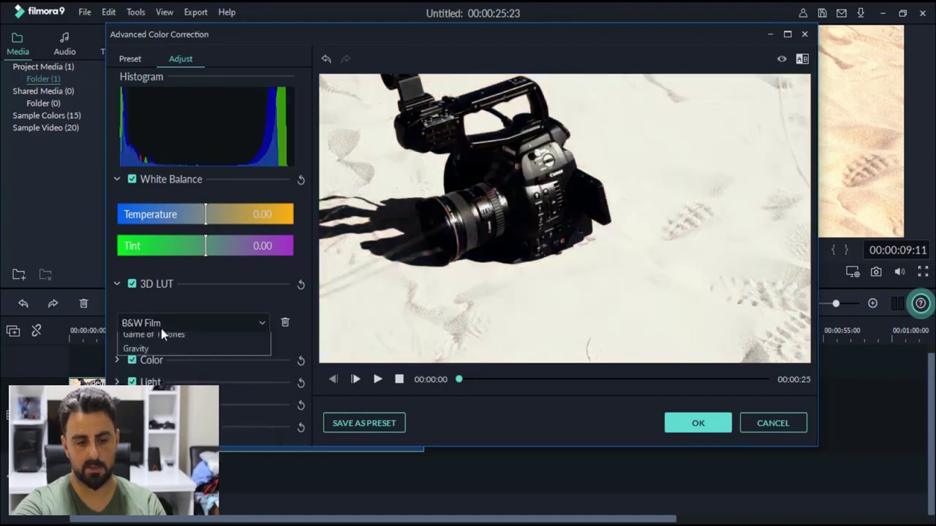
click(162, 399)
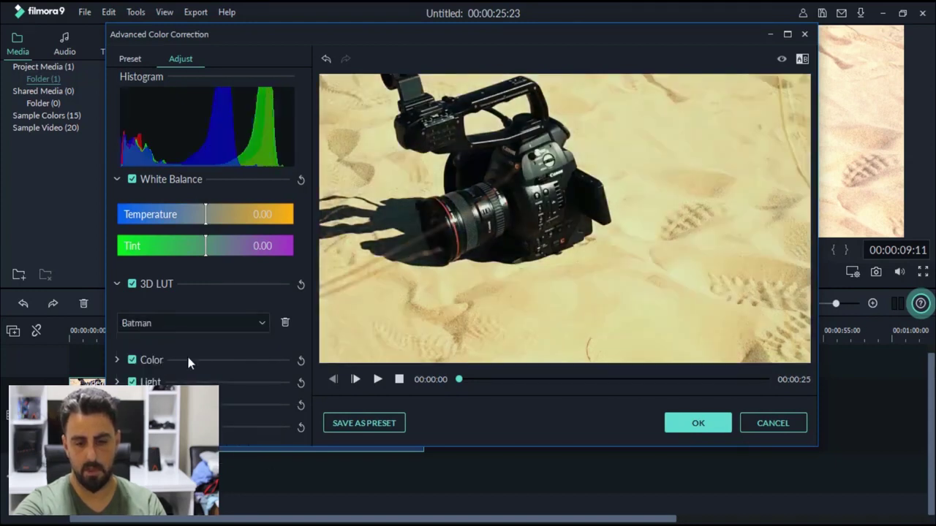
click(220, 326)
click(221, 417)
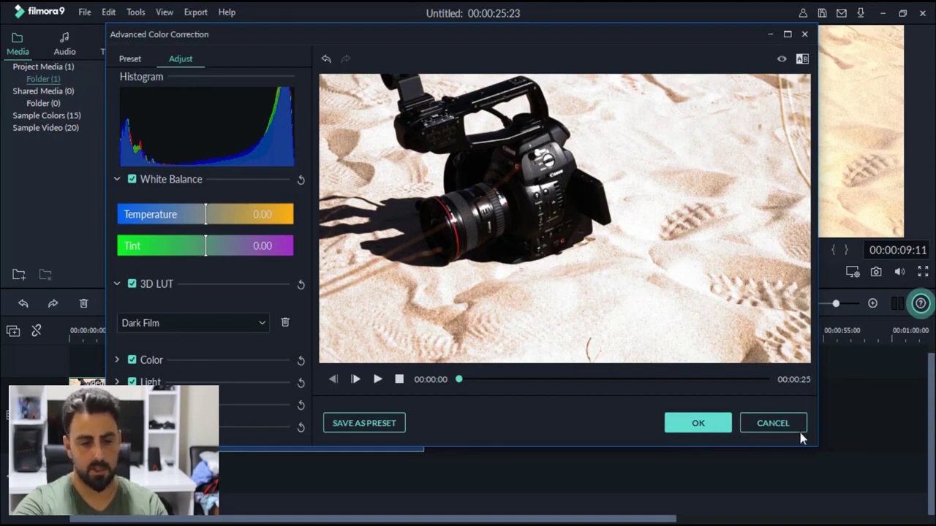
click(777, 427)
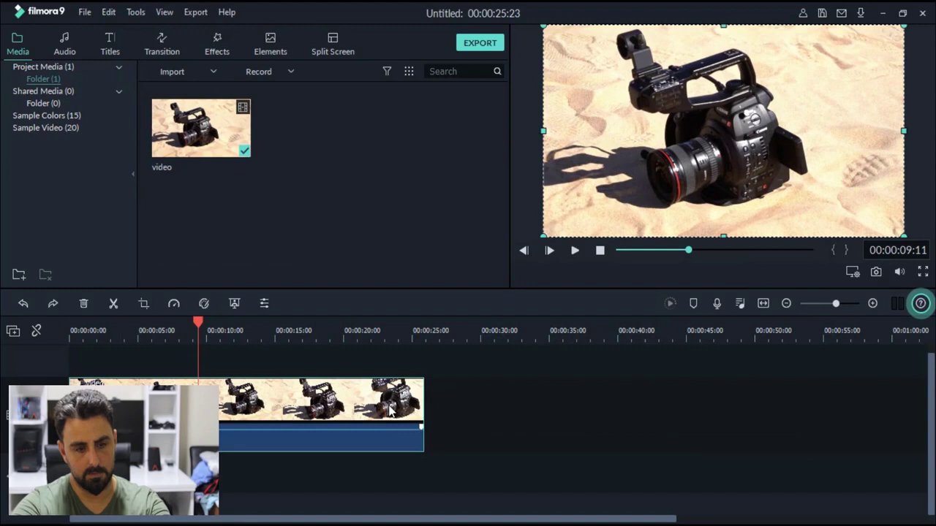
Delete the timeline clip and place the video from the media library at the start of the track again
key(Delete)
drag(186, 128, 142, 417)
click(574, 287)
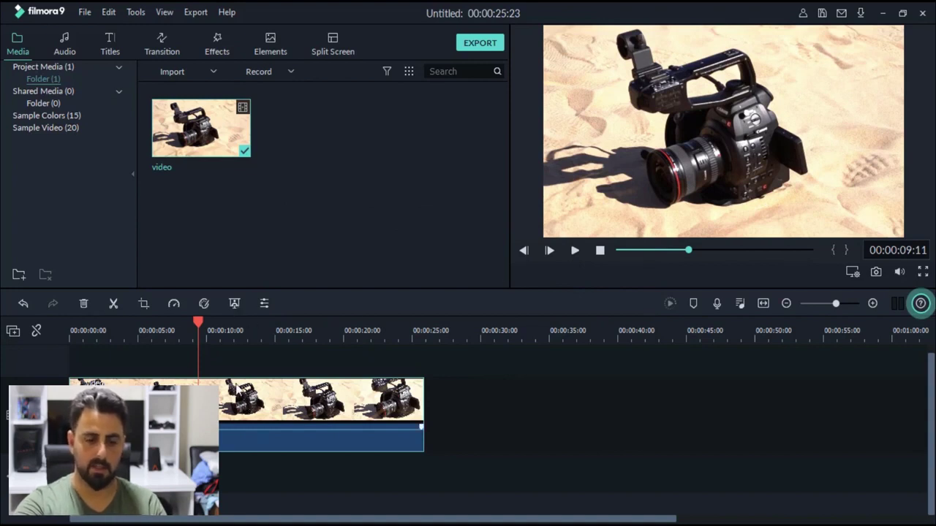
View the clip's Chroma Key settings, raise its volume to the maximum, and look through the equalizer presets without choosing one
click(234, 304)
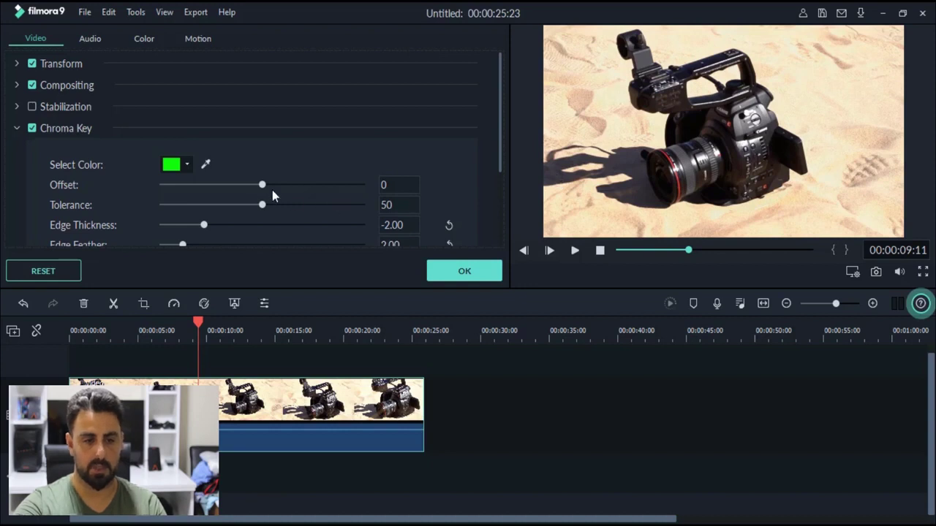
click(91, 41)
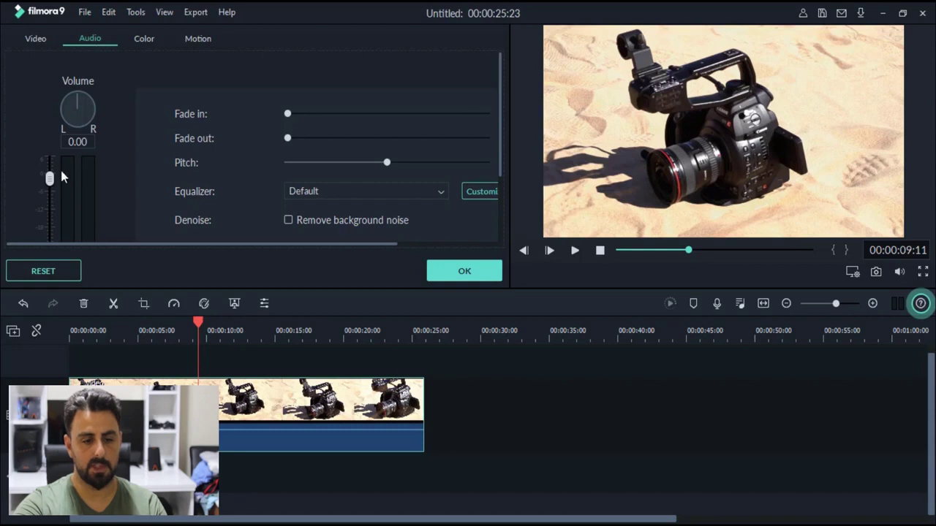
drag(54, 184, 52, 143)
click(319, 193)
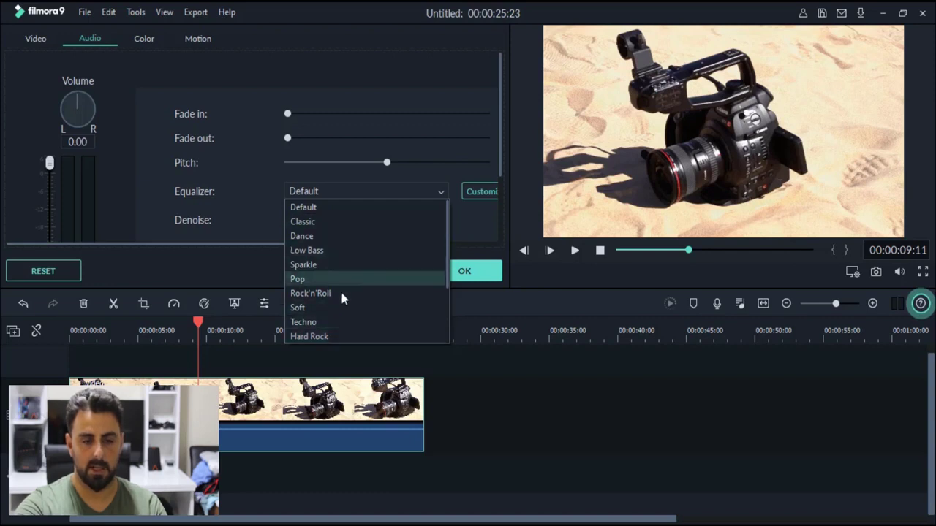
click(268, 73)
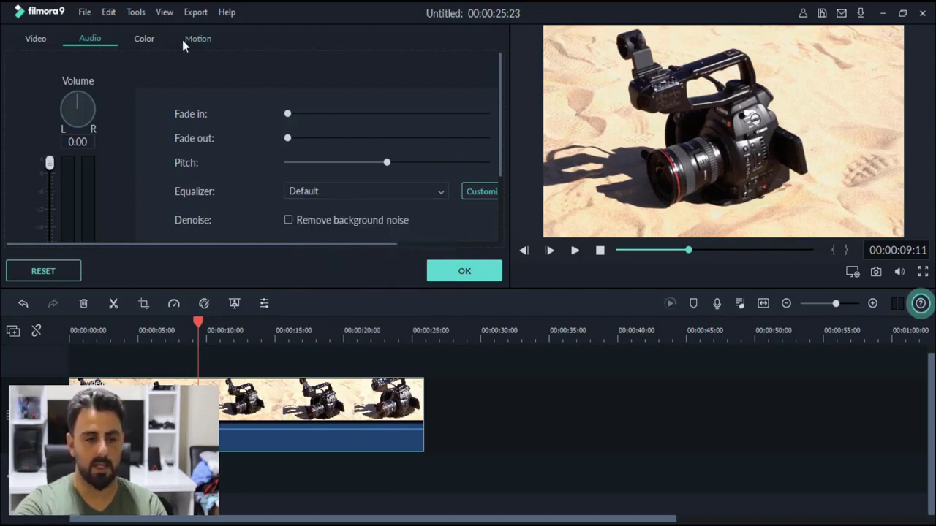
Look through the clip's white balance and tone color settings
click(146, 40)
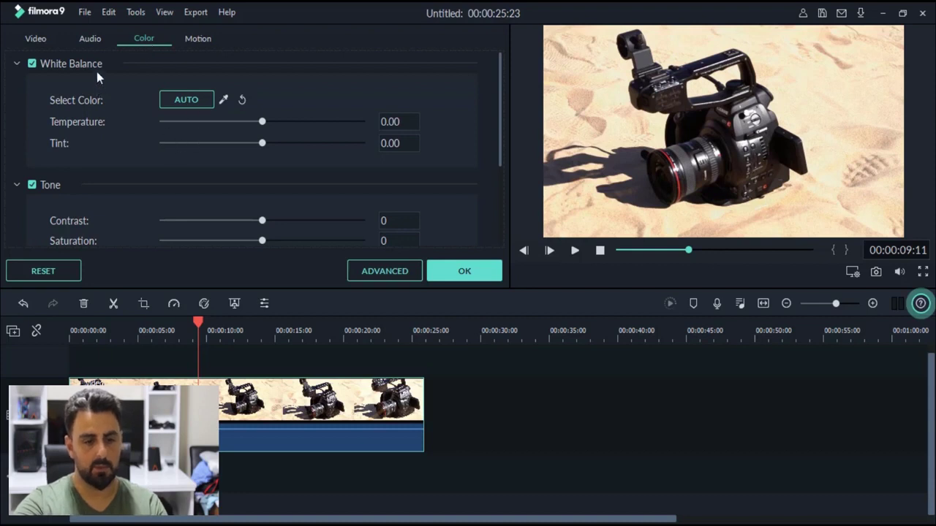
scroll(106, 102, down, 3)
scroll(227, 128, up, 3)
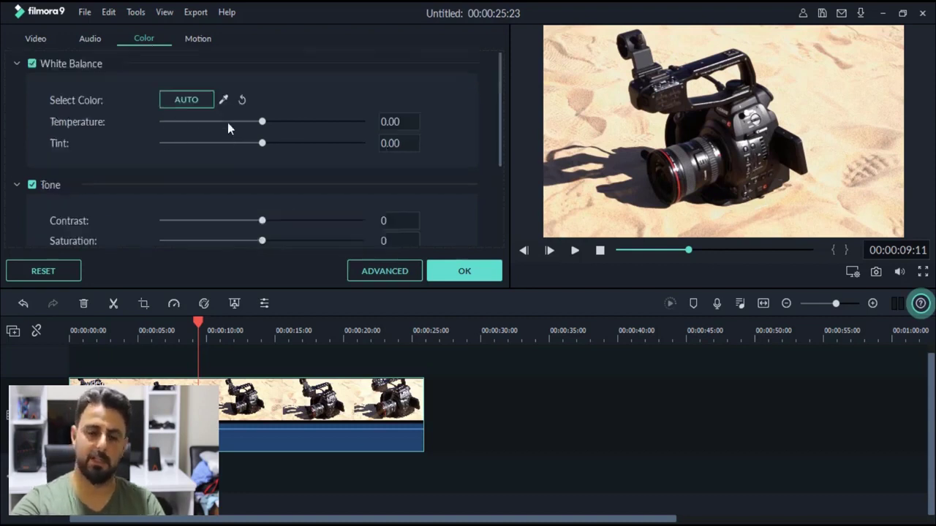
With the playhead at 00:00:00:00, try the Bounce to zoom in 1 and Counter clockwise rotate motions, and apply Down Up 1 to the clip
click(196, 41)
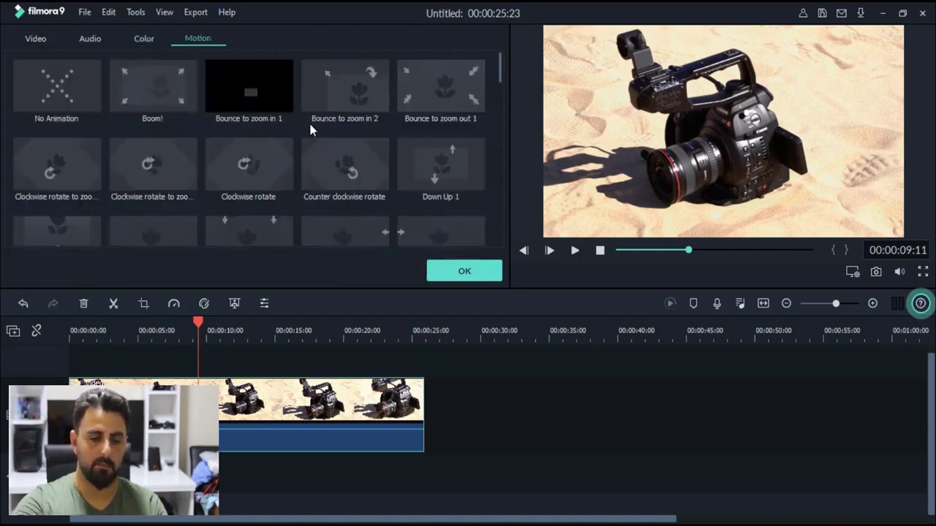
drag(195, 324, 71, 331)
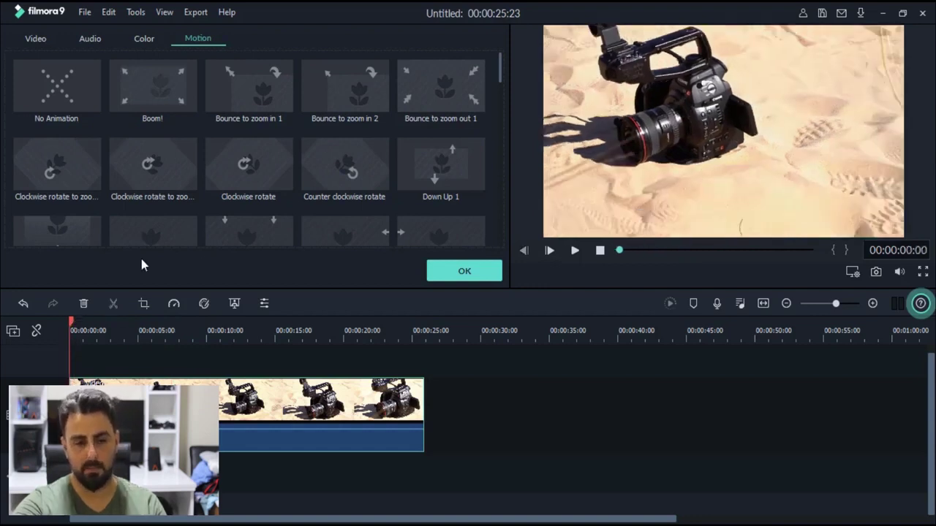
click(232, 107)
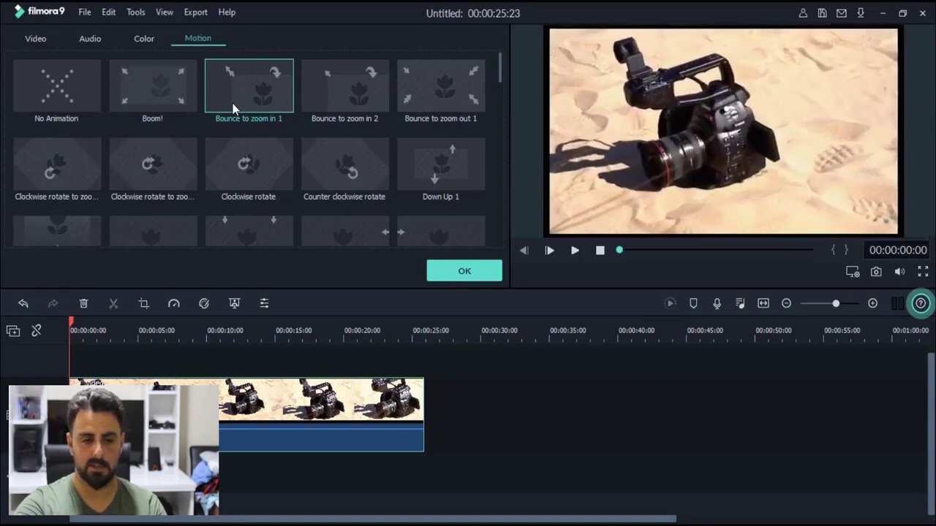
click(327, 188)
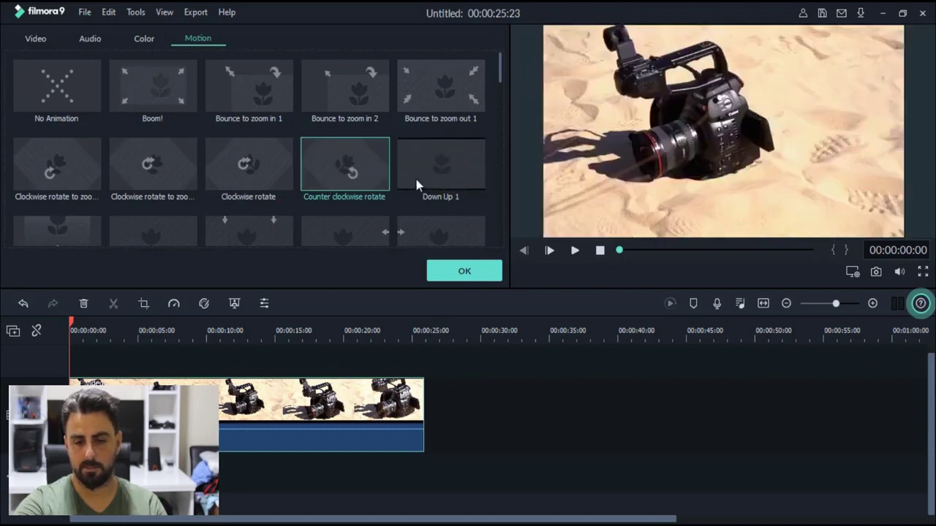
click(416, 180)
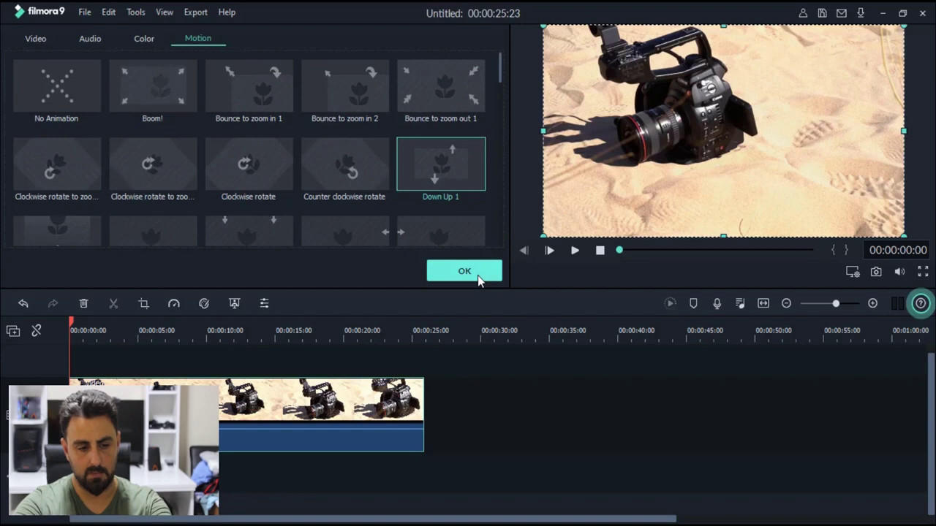
click(479, 275)
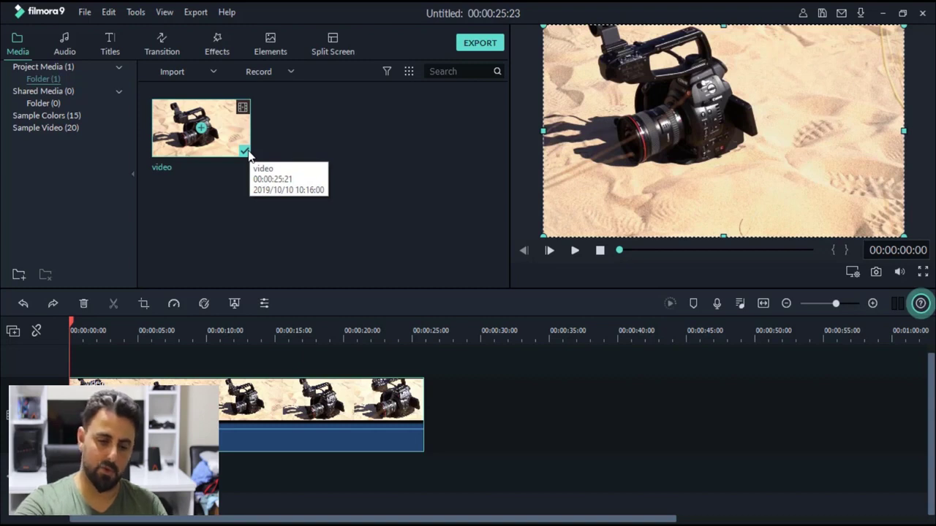
Detach the audio from the timeline clip
right_click(247, 408)
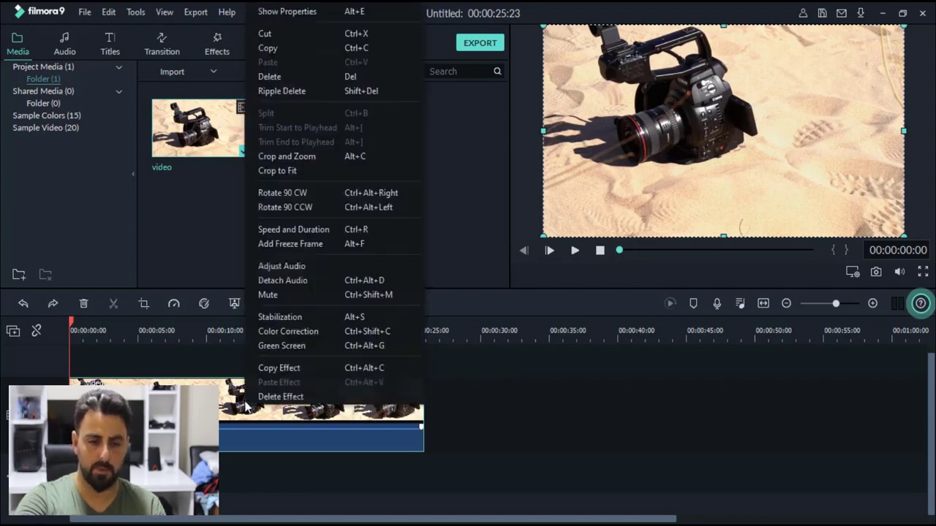
click(292, 284)
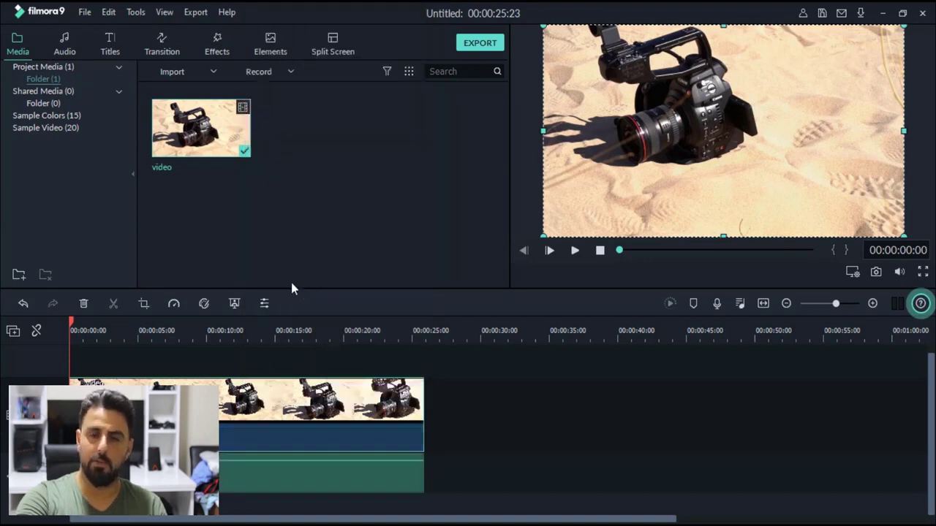
Try moving the video clip away from its detached audio to about 00:00:23, and return it to the timeline start
drag(298, 386, 607, 383)
drag(603, 415, 283, 388)
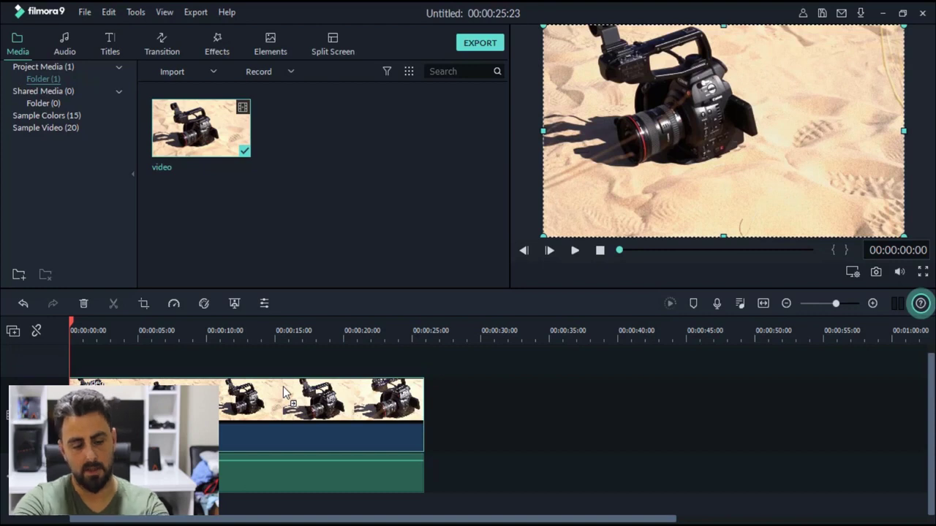
key(ctrl+z)
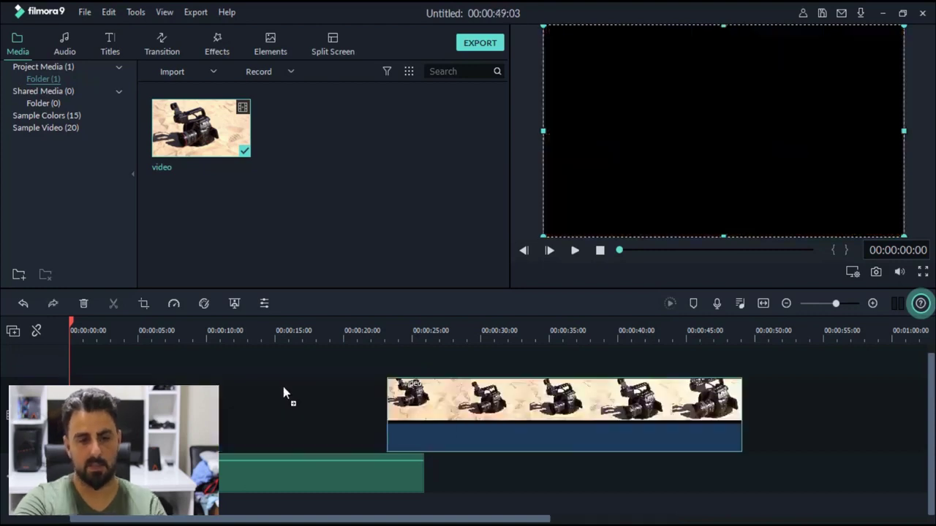
key(ctrl+y)
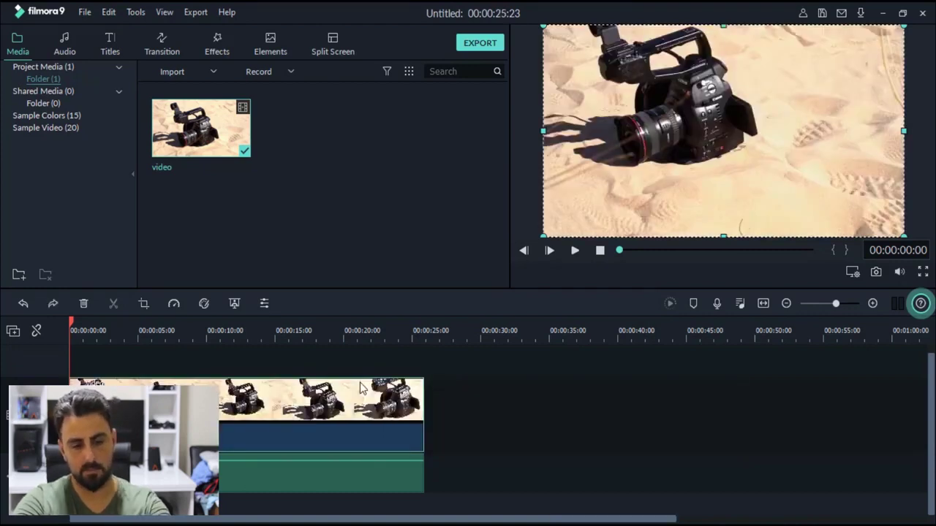